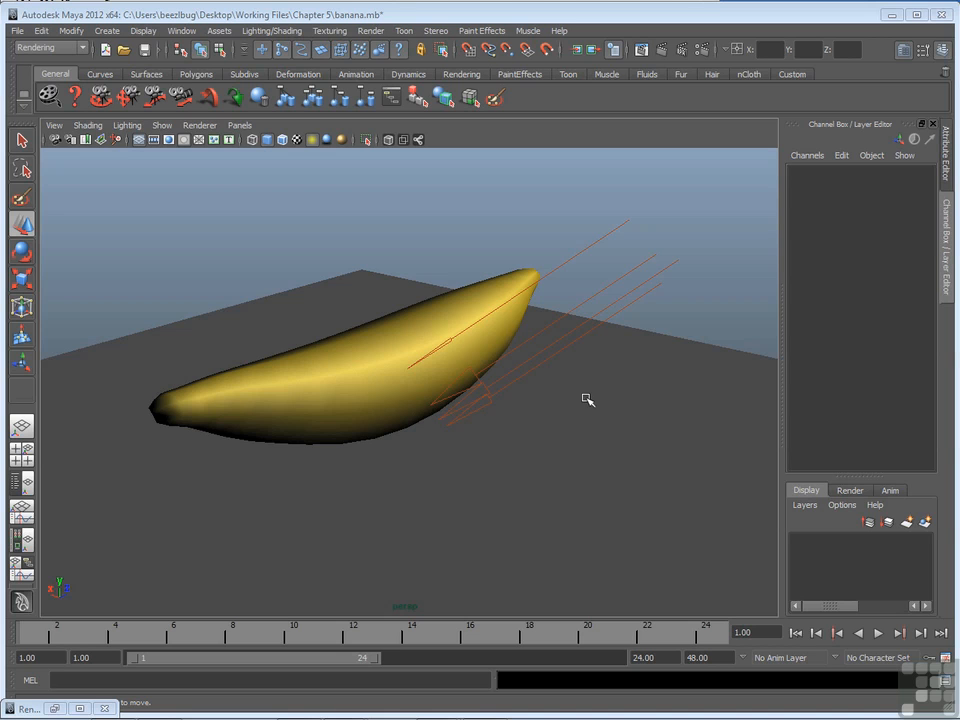
- Render the current frame to check the banana's starting look
left_click(658, 49)
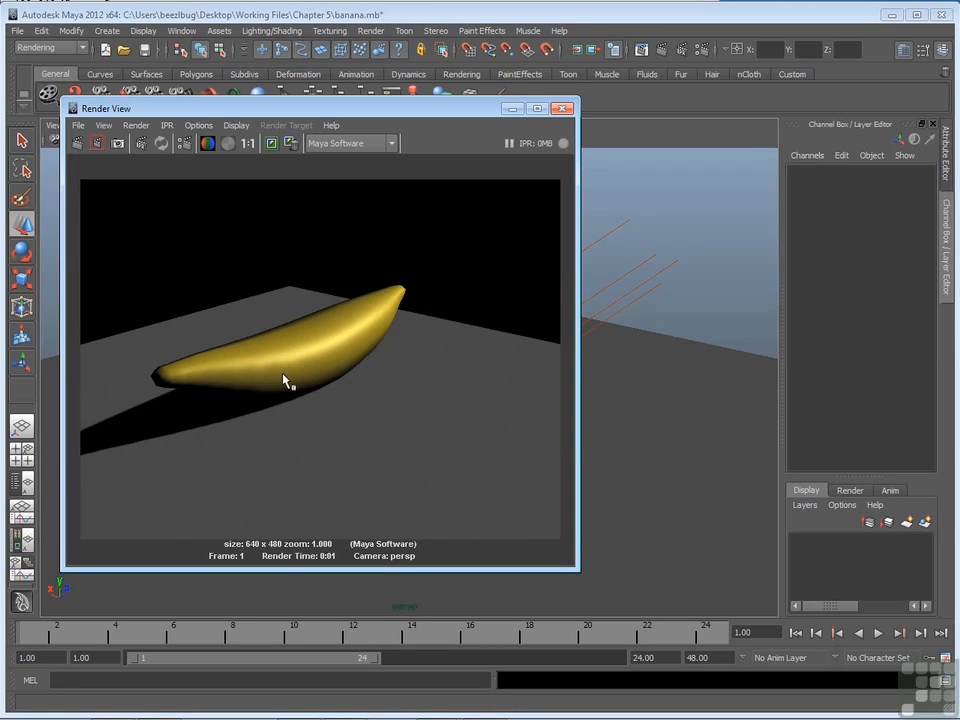
left_click(512, 108)
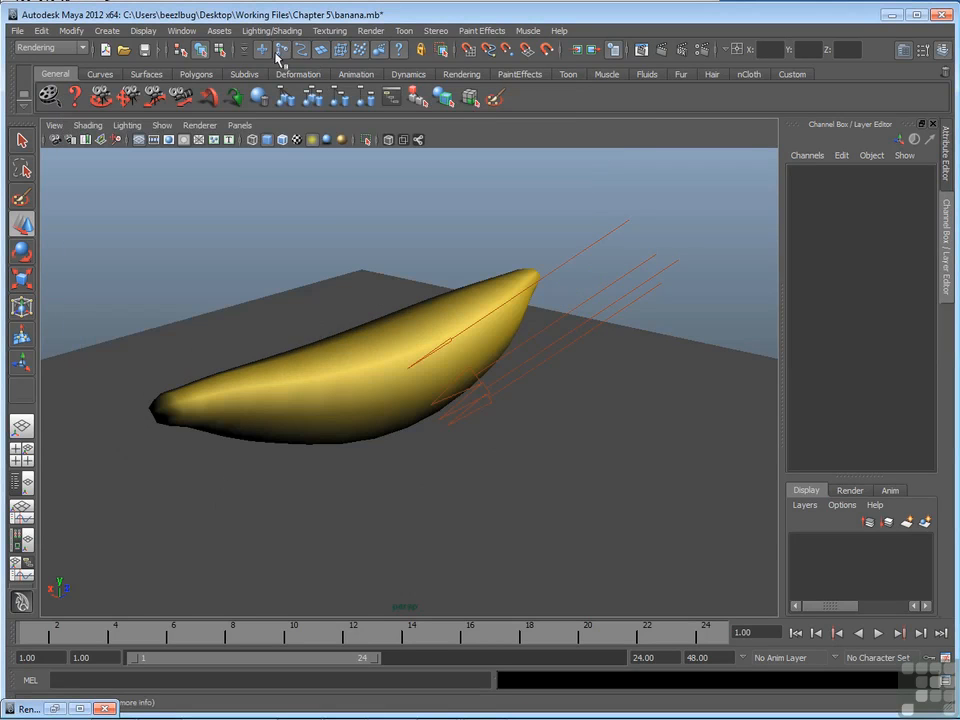
- Open the Hypershade and load the yellow blinn1 material's attributes for editing
left_click(181, 31)
mouse_move(210, 66)
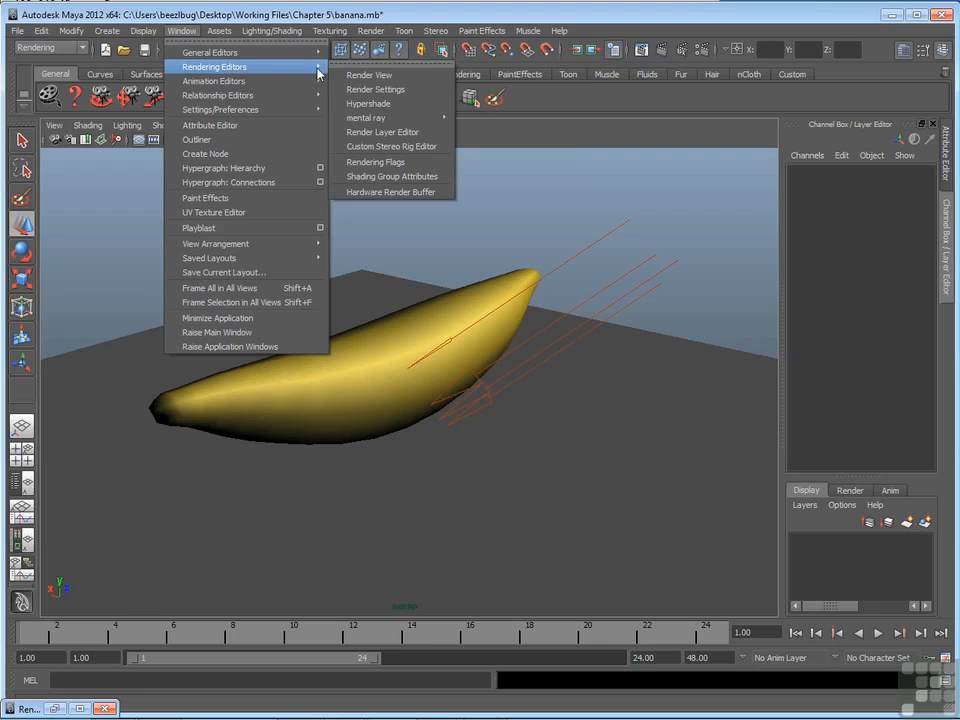
left_click(411, 103)
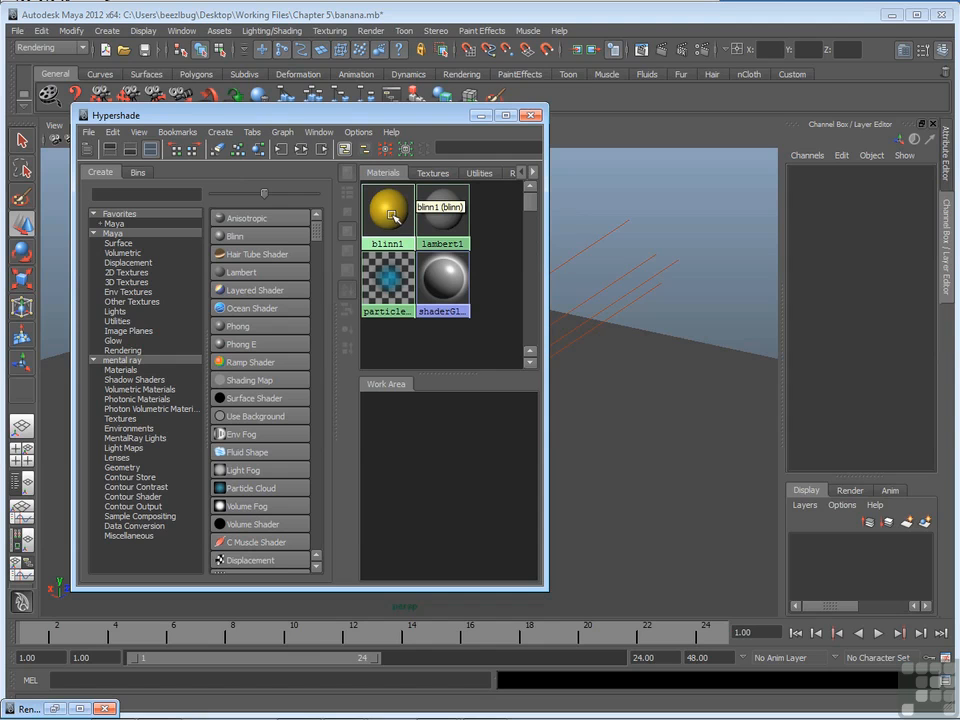
double_click(389, 213)
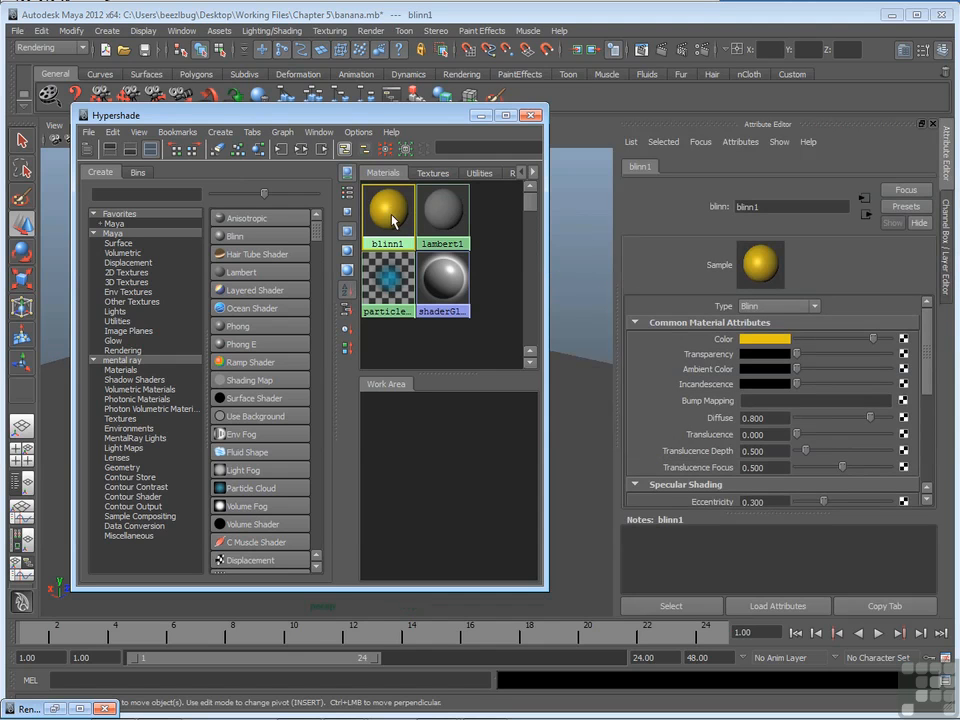
left_click(481, 116)
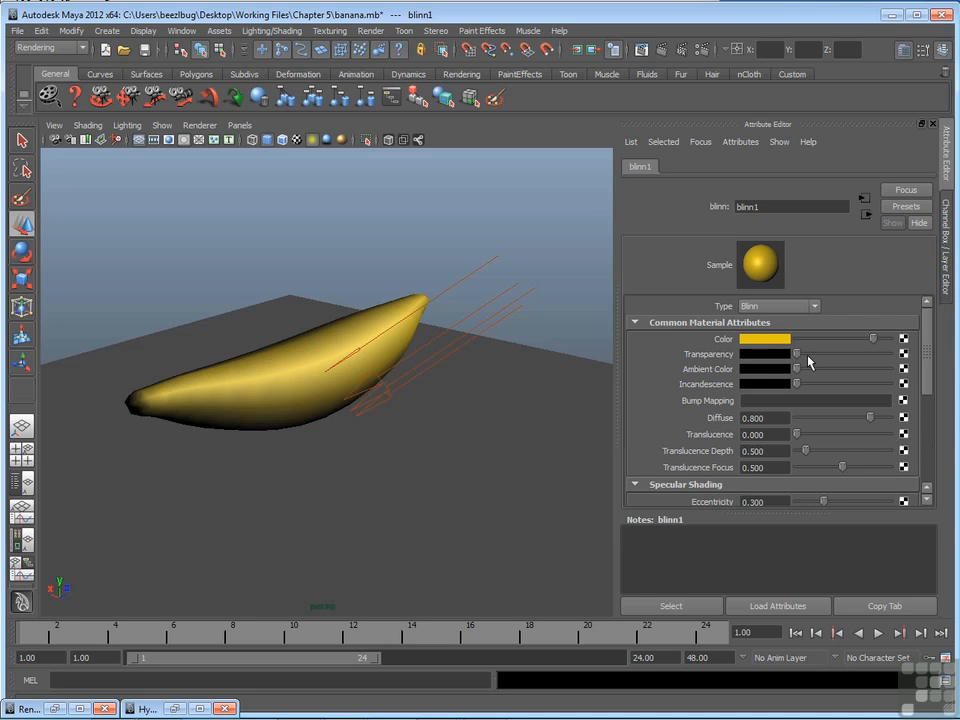
- Raise blinn1's Transparency to a mid grey and render a closer view of the banana
right_click_drag(261, 388, 520, 293, "alt")
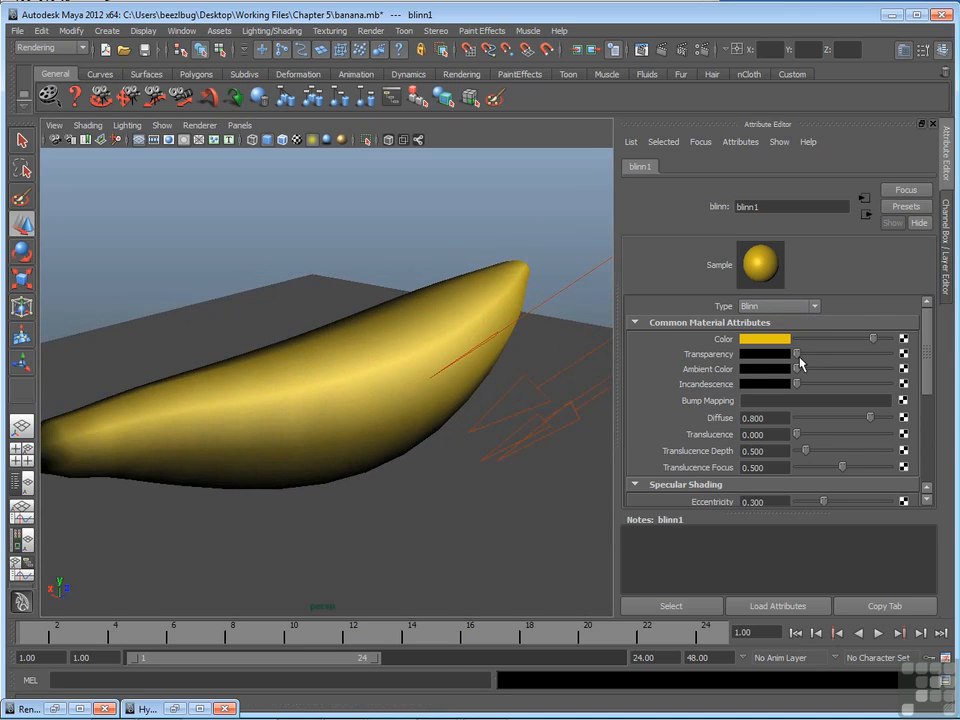
left_click_drag(798, 355, 845, 356)
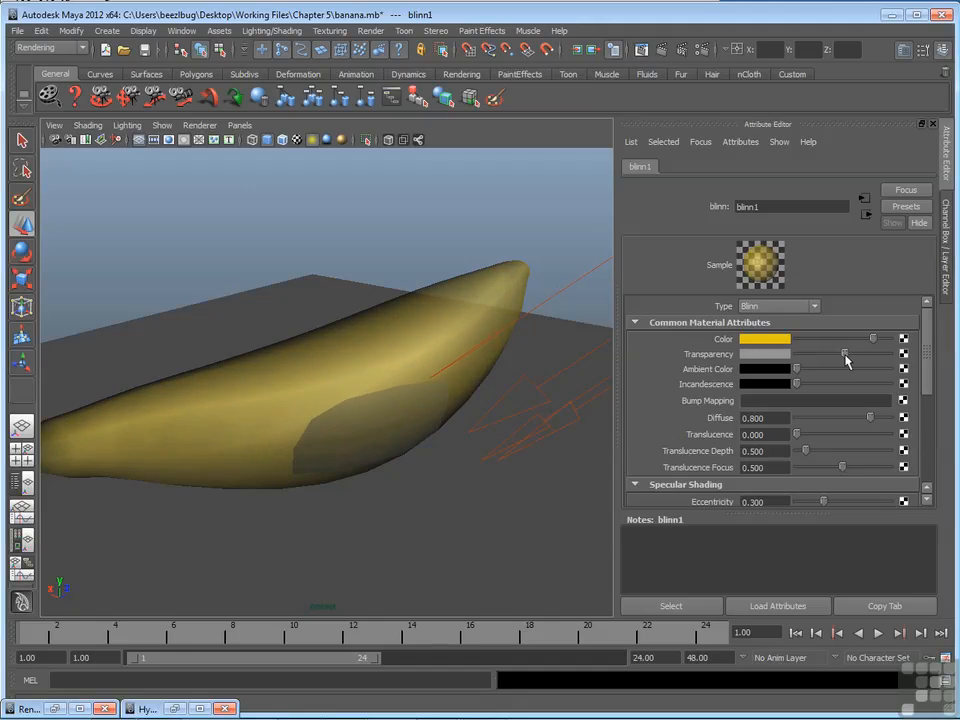
left_click(378, 328)
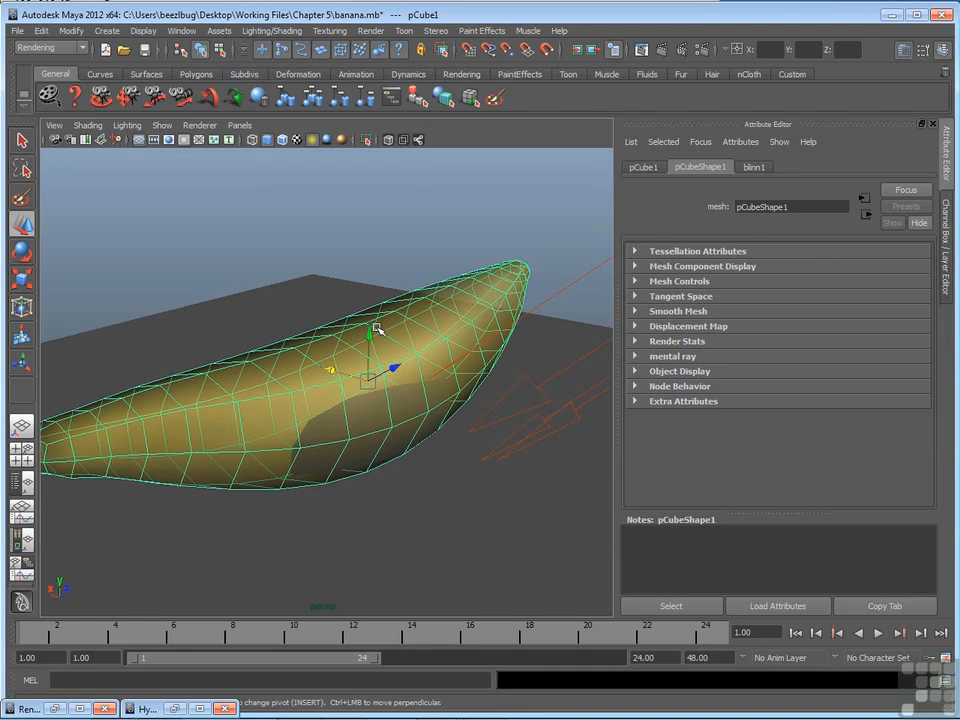
key("q")
left_click_drag(369, 332, 372, 309, "alt")
left_click(366, 386)
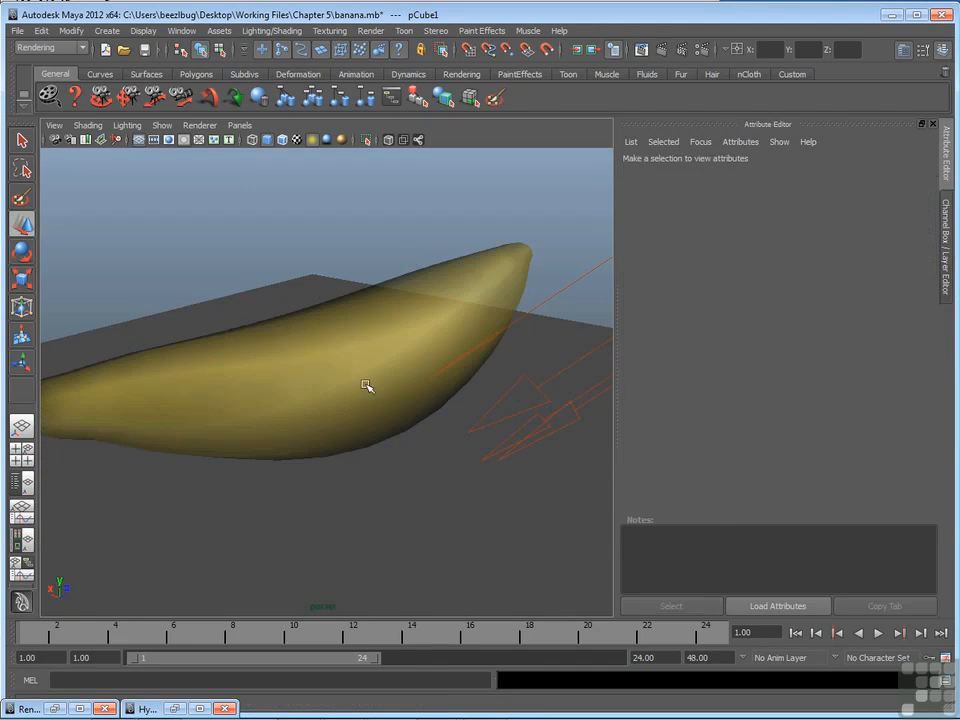
left_click(57, 708)
left_click(97, 143)
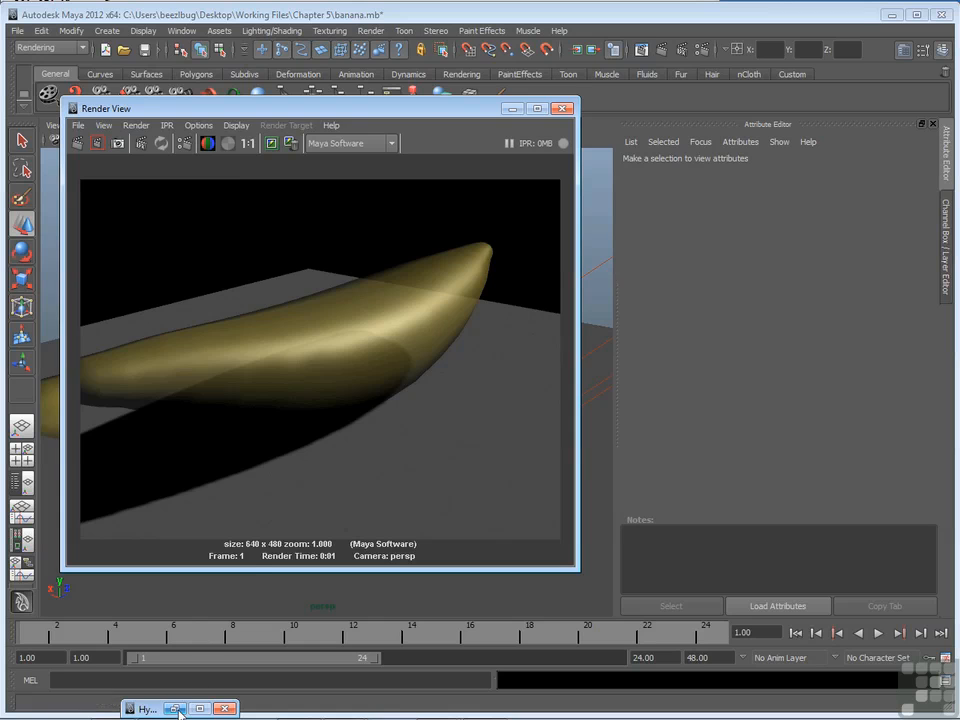
- Reload blinn1's attributes, raise its Transparency to full white, and render the frame
left_click(143, 708)
left_click(386, 228)
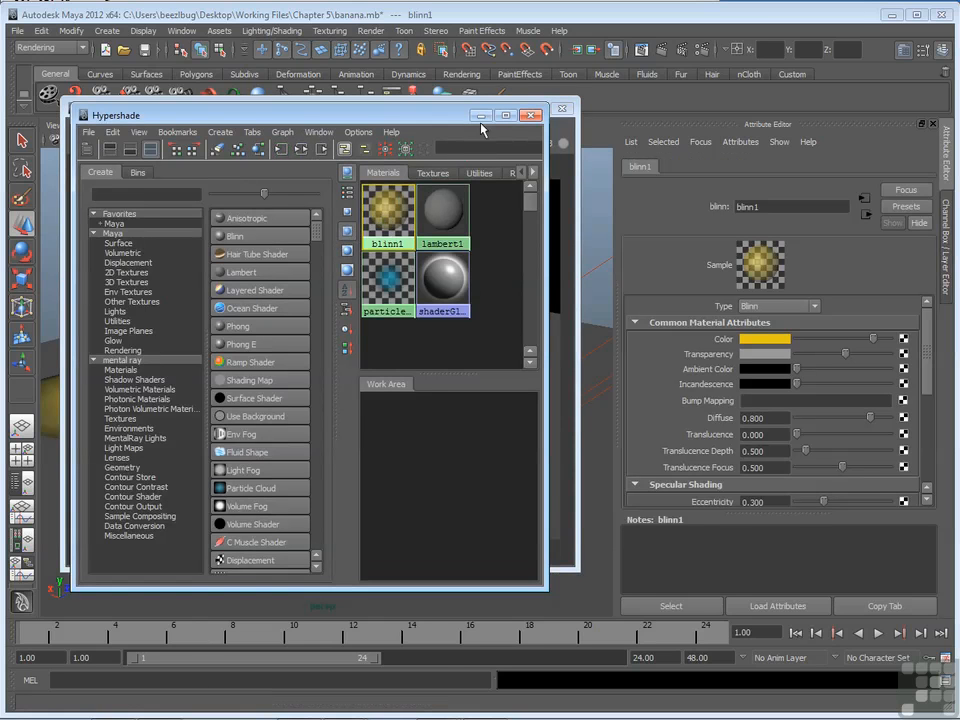
left_click(483, 114)
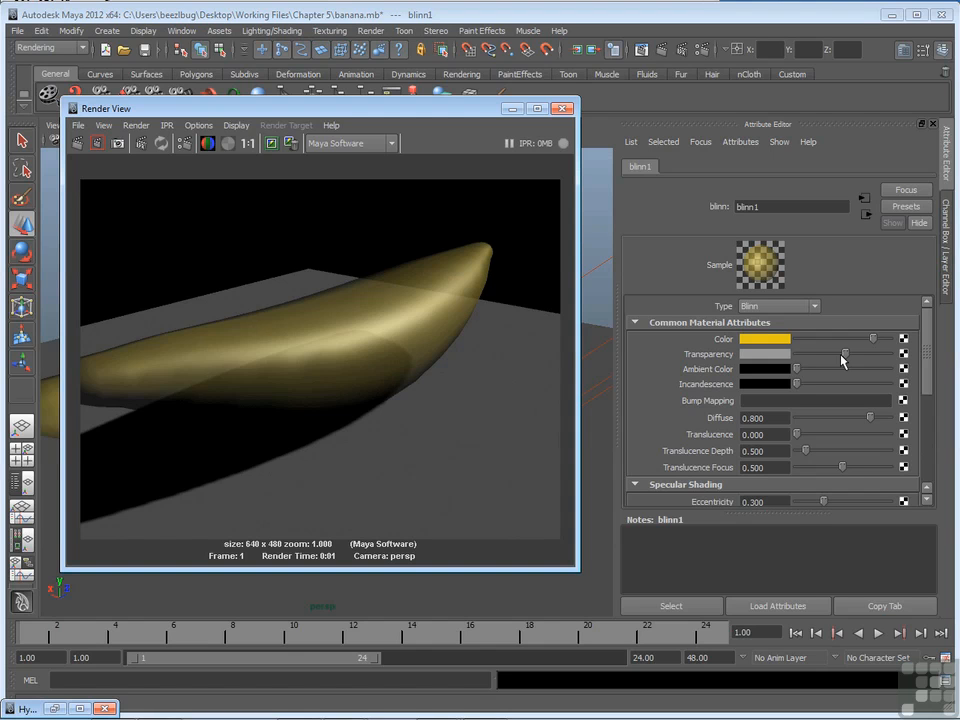
left_click_drag(844, 356, 908, 356)
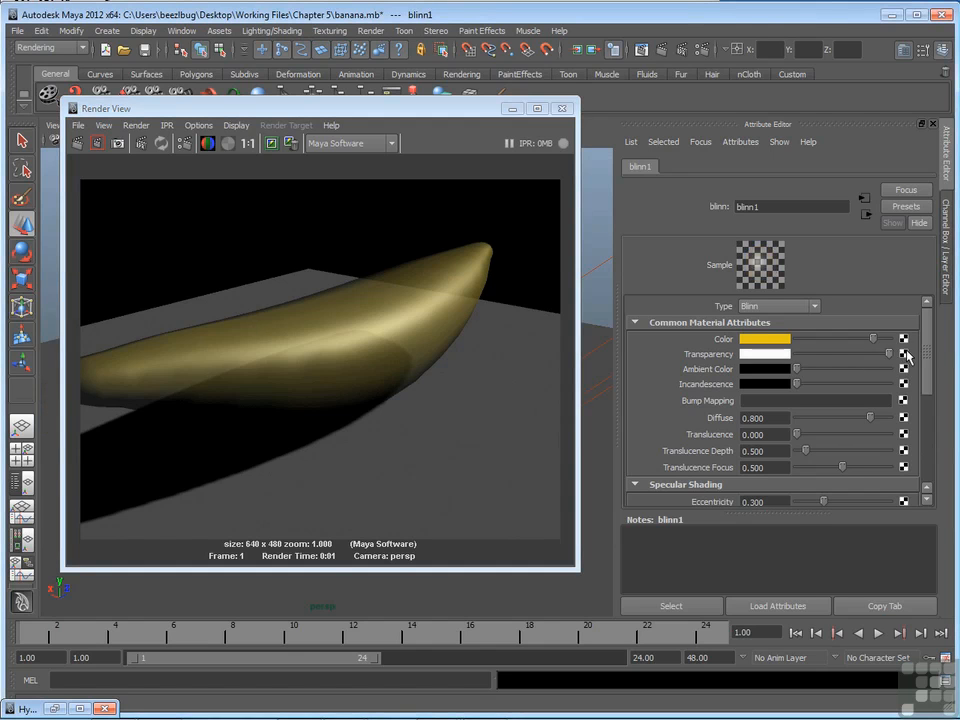
left_click(78, 143)
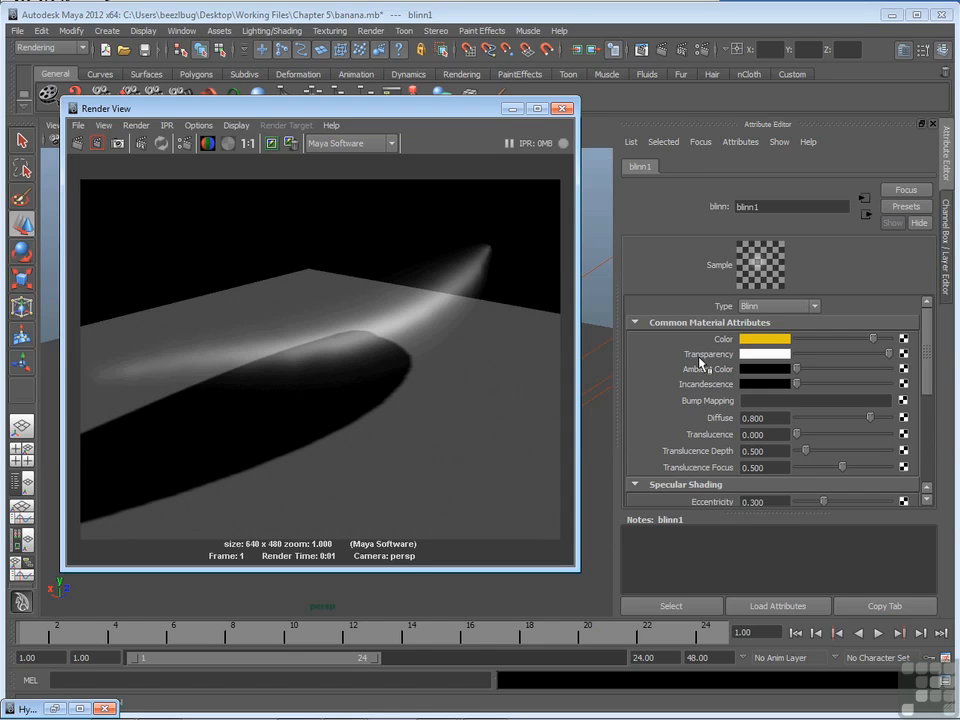
- Lower blinn1's Transparency to black so the banana is opaque, and render again
left_click_drag(889, 353, 821, 358)
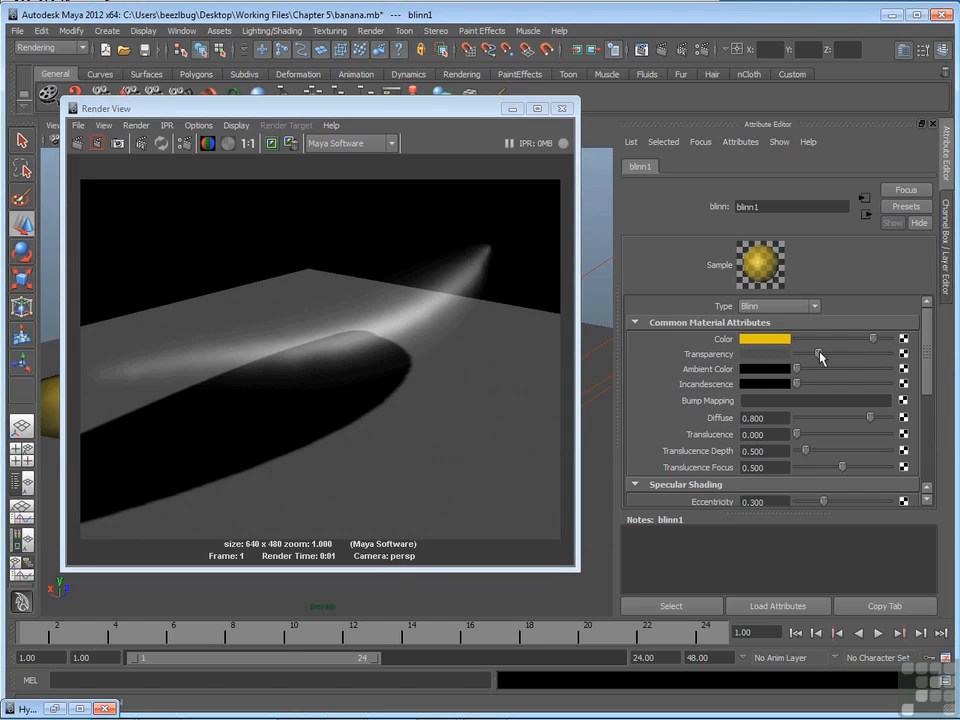
left_click_drag(821, 357, 788, 356)
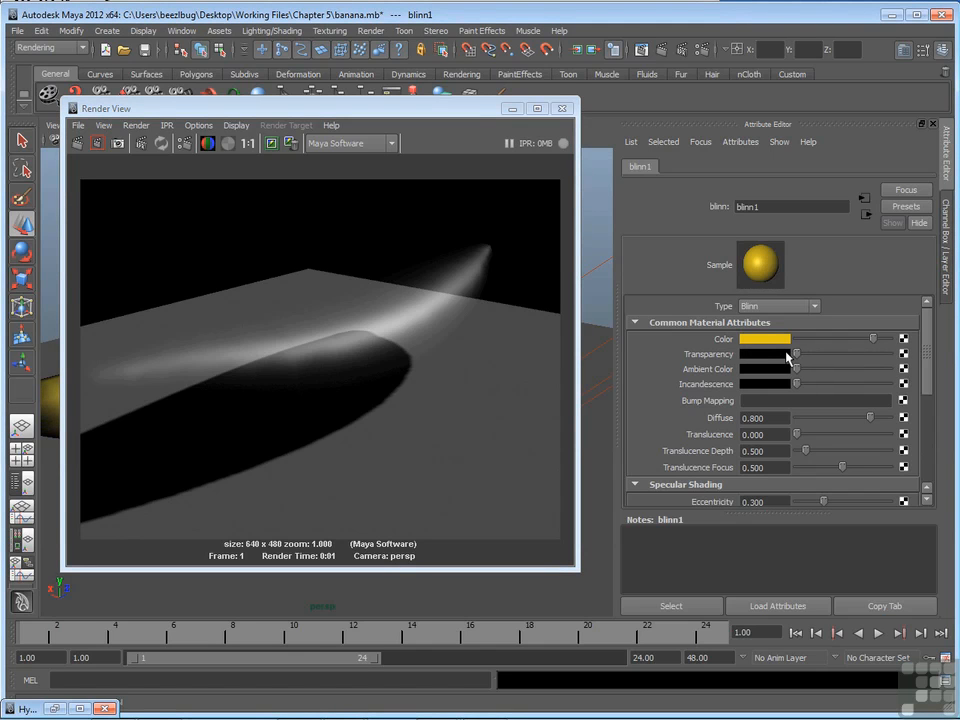
left_click(79, 143)
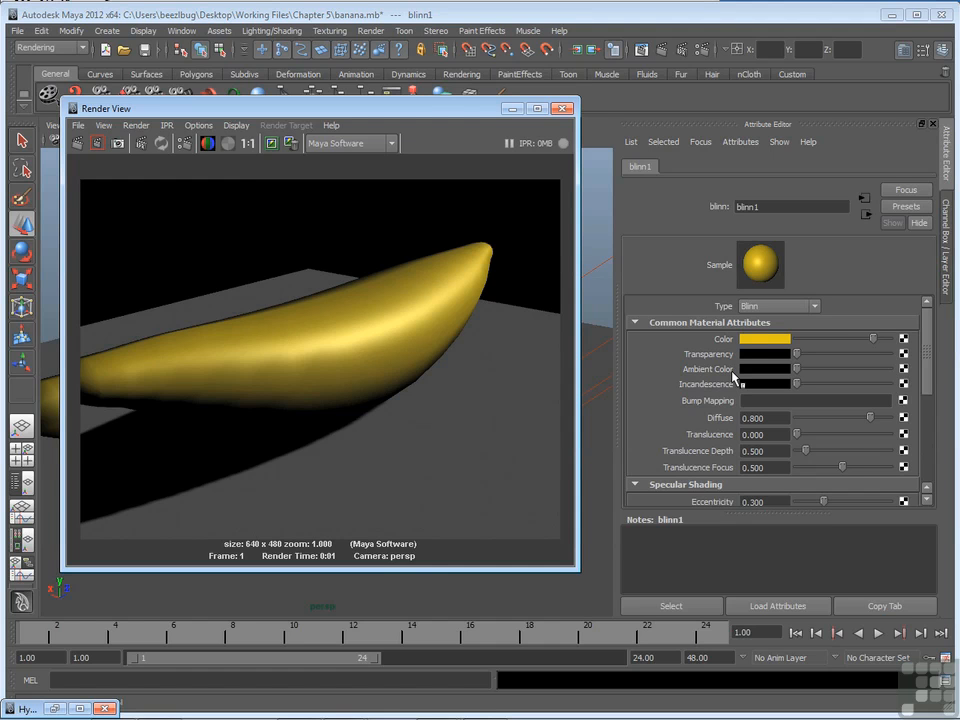
- Render the banana from its unlit, shadowed side
left_click(513, 108)
mouse_move(358, 345)
left_mouse_down("alt")
mouse_move(408, 357)
mouse_move(429, 341)
mouse_move(351, 342)
left_mouse_up("alt")
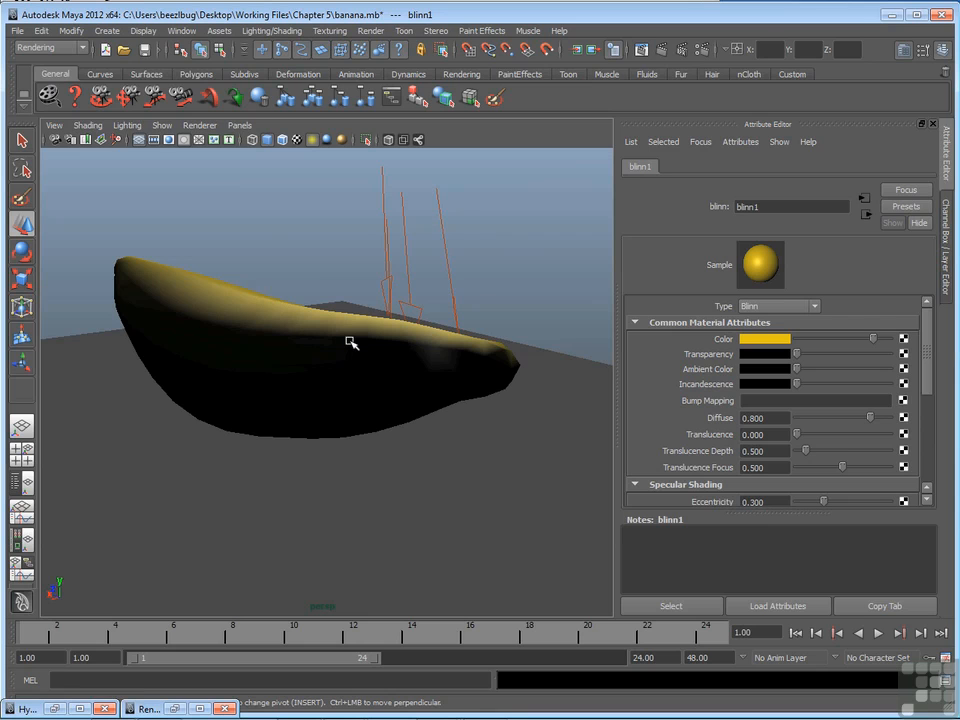
left_click(145, 708)
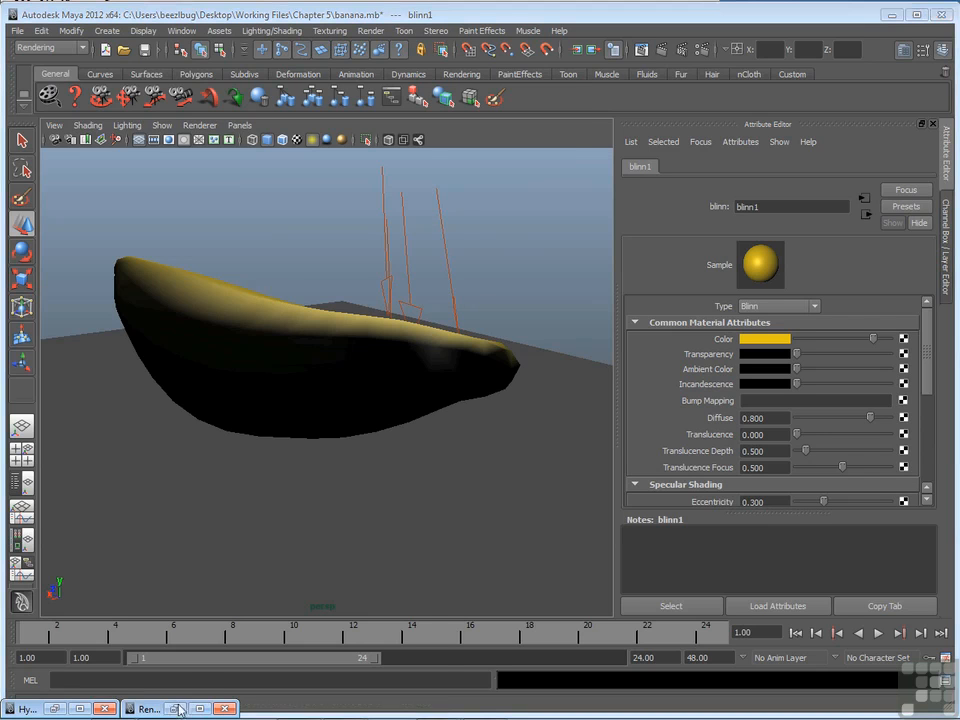
left_click(79, 144)
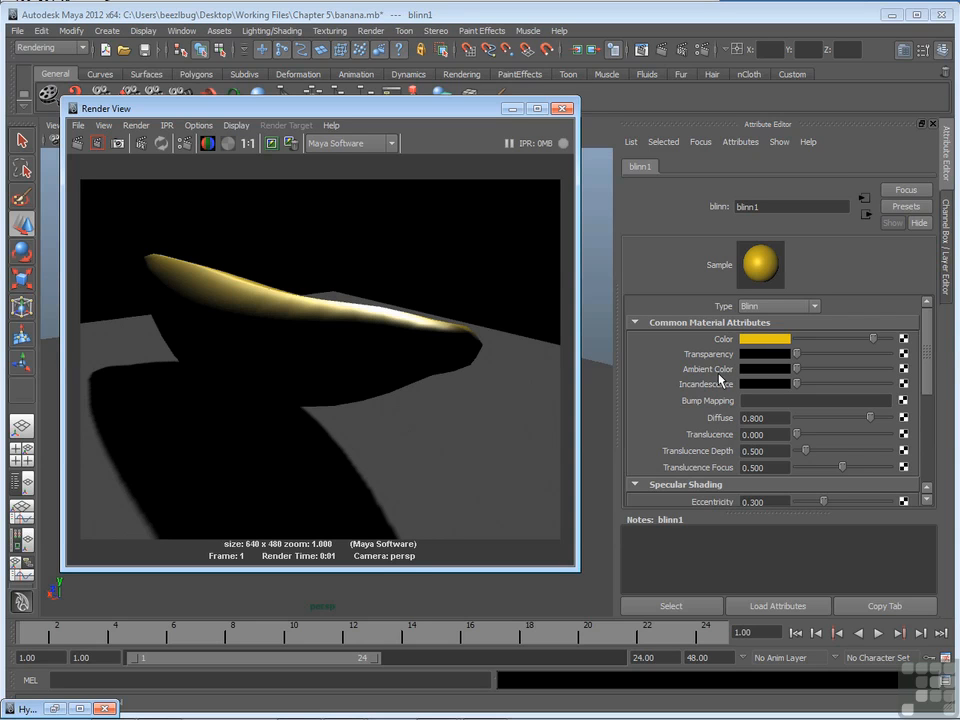
- Raise blinn1's Ambient Color to a dark grey and render the shadowed side
left_click_drag(797, 369, 822, 373)
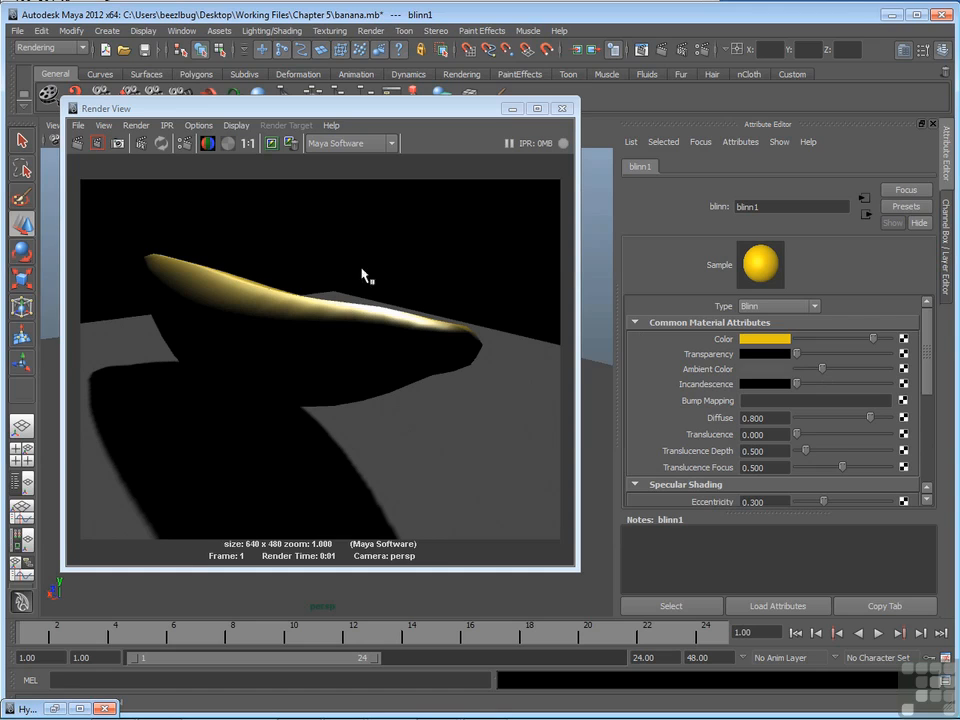
left_click(78, 143)
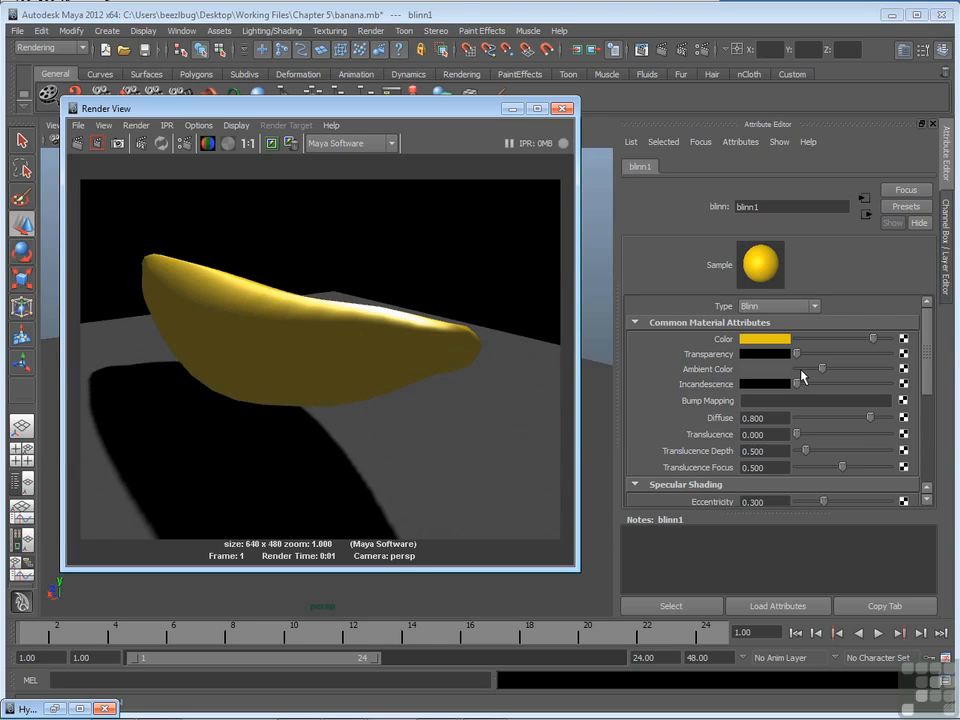
- Tint blinn1's Ambient Color green, darken it to a very dim green, and render the banana
left_click_drag(820, 373, 801, 375)
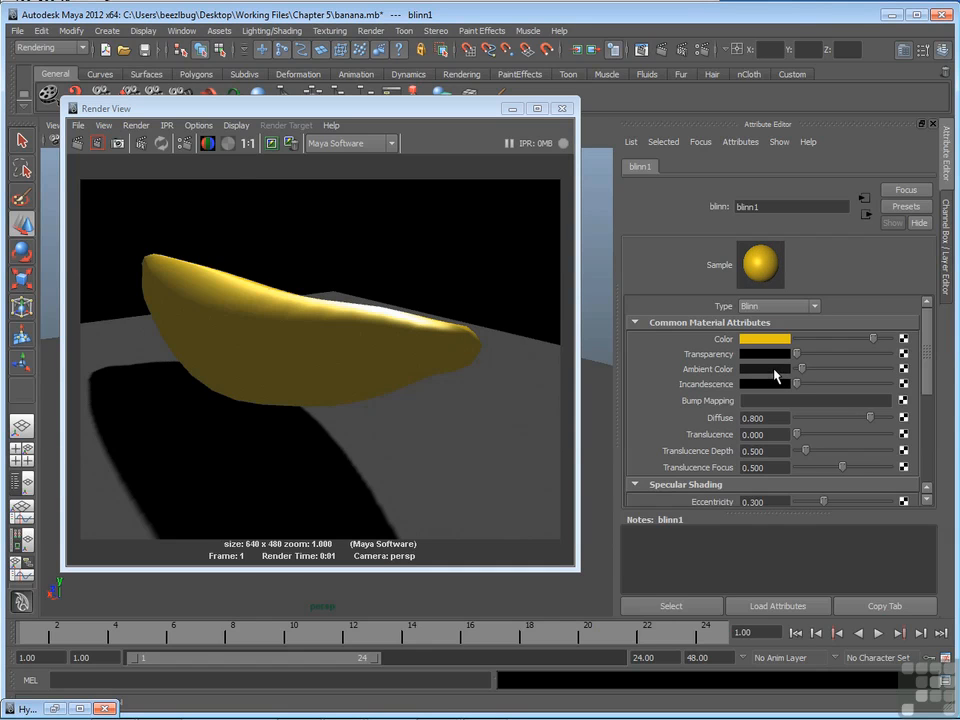
left_click(776, 375)
left_click_drag(758, 390, 729, 390)
left_click_drag(688, 427, 747, 427)
left_click(868, 328)
left_click(893, 371)
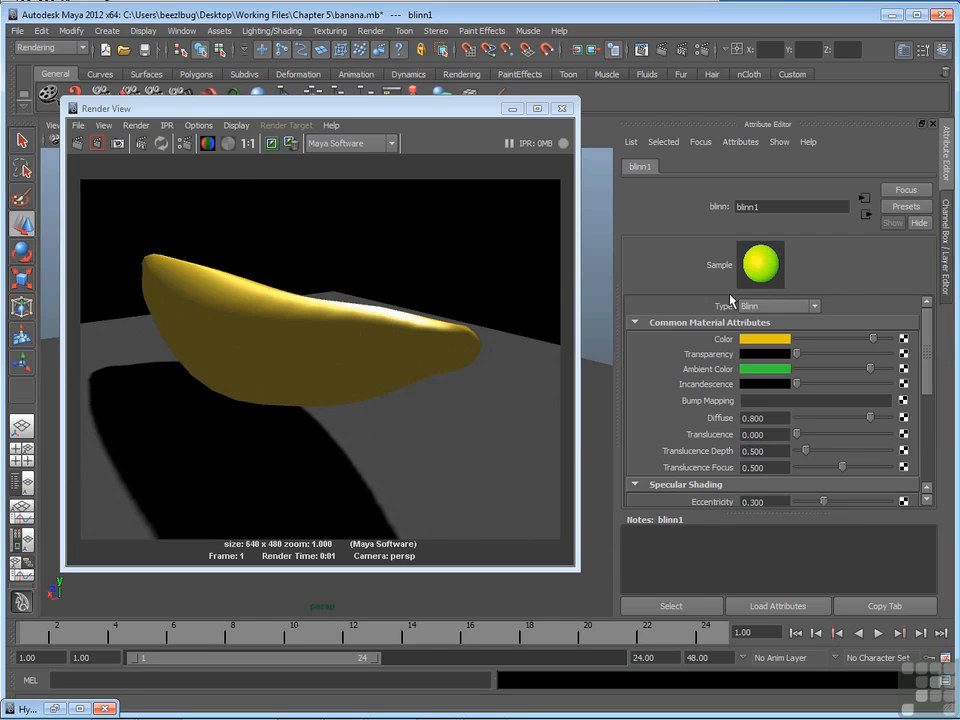
left_click_drag(867, 370, 807, 372)
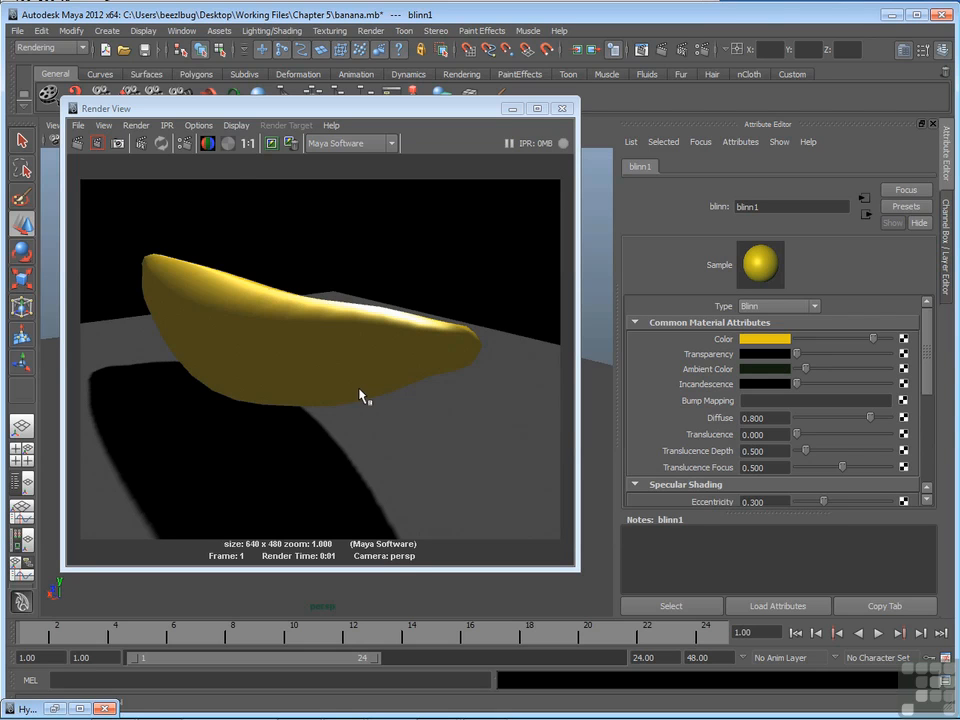
left_click(78, 144)
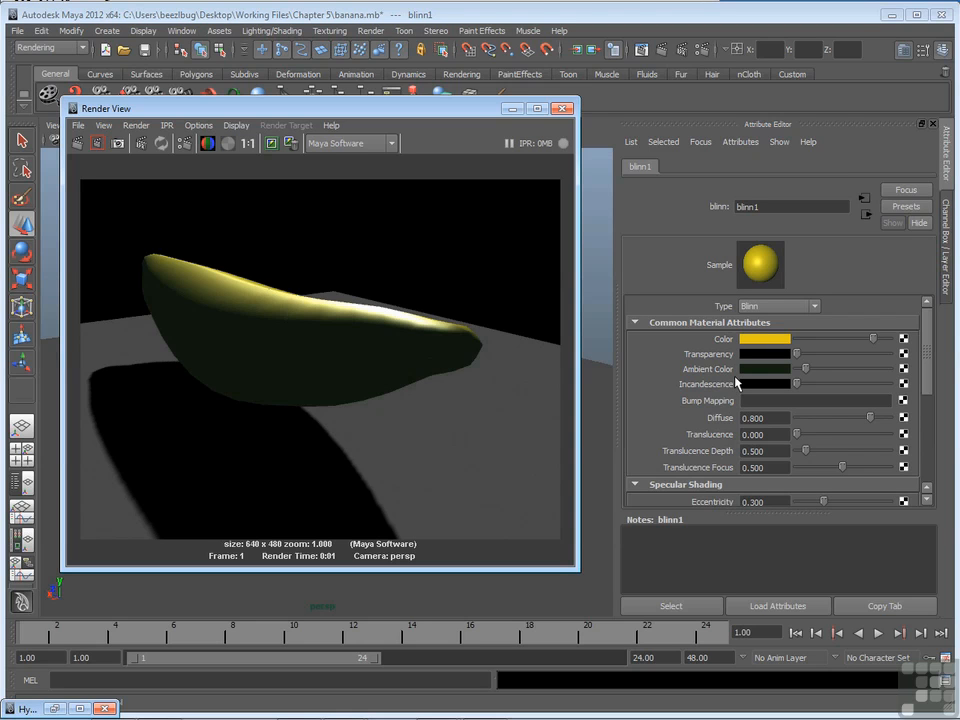
- Return blinn1's Ambient Color to black
left_click_drag(812, 374, 804, 371)
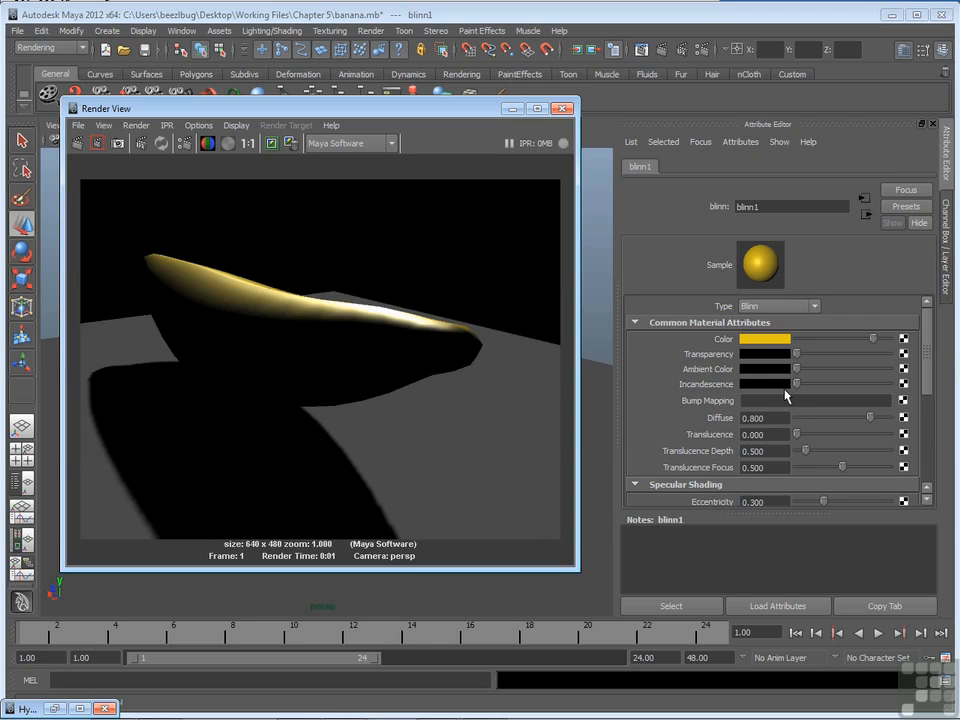
- Render the banana with blinn1's Incandescence at light grey, and again at dark grey
left_click_drag(799, 386, 872, 389)
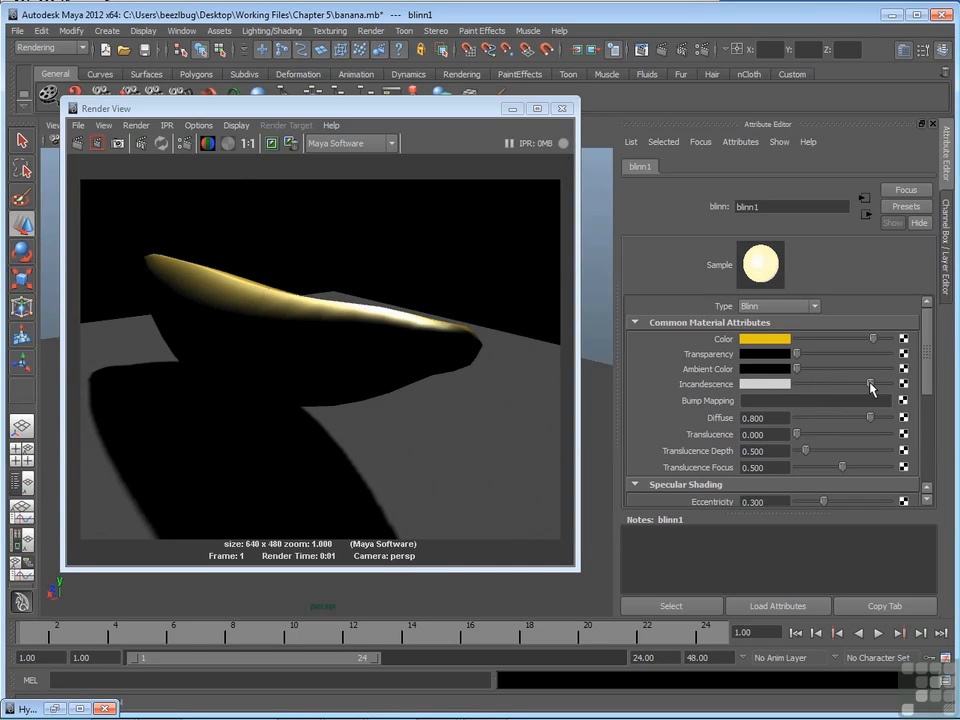
left_click(77, 144)
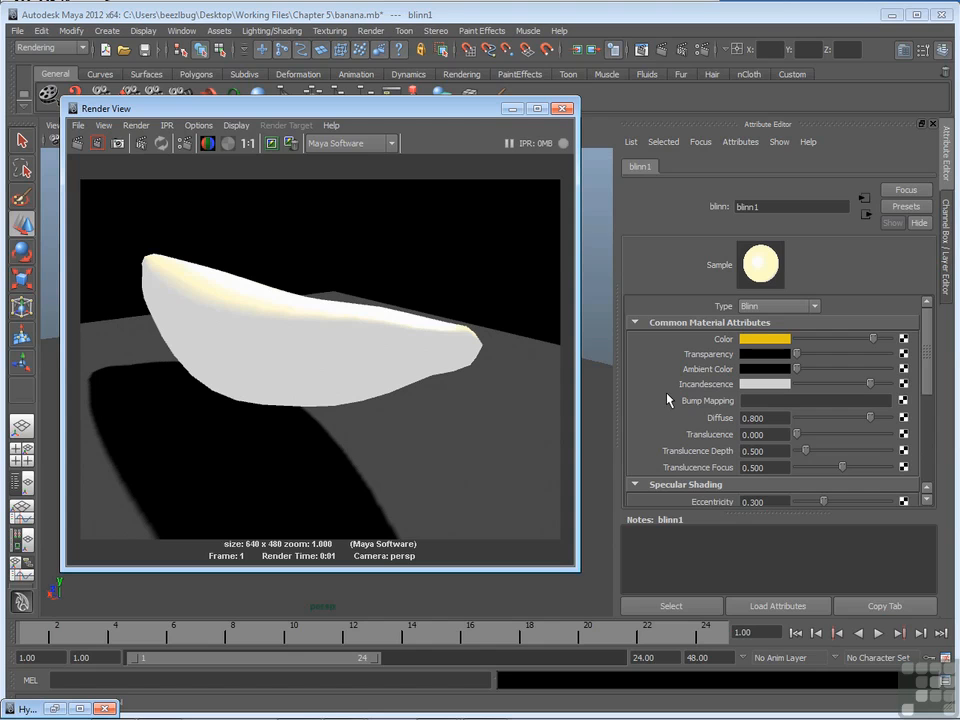
left_click_drag(869, 384, 797, 384)
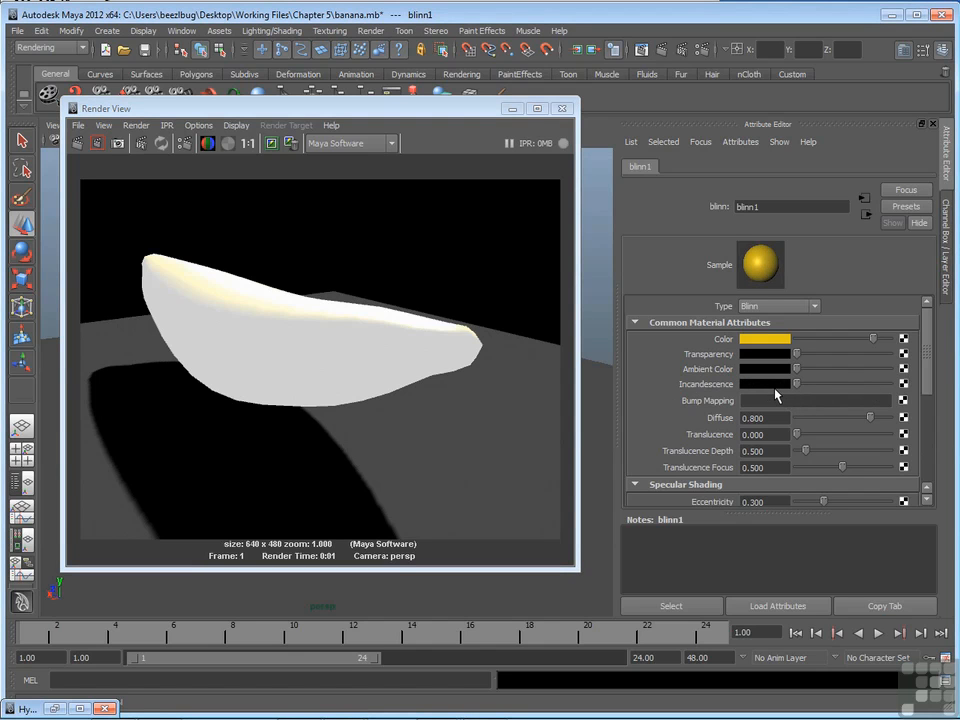
left_click_drag(797, 384, 826, 384)
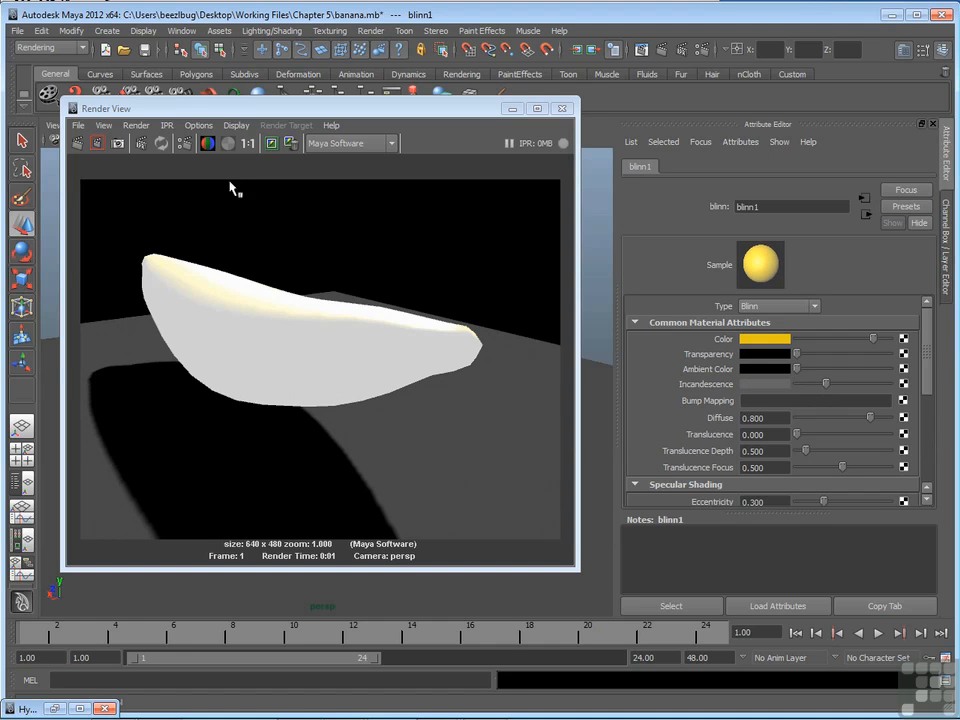
left_click(97, 143)
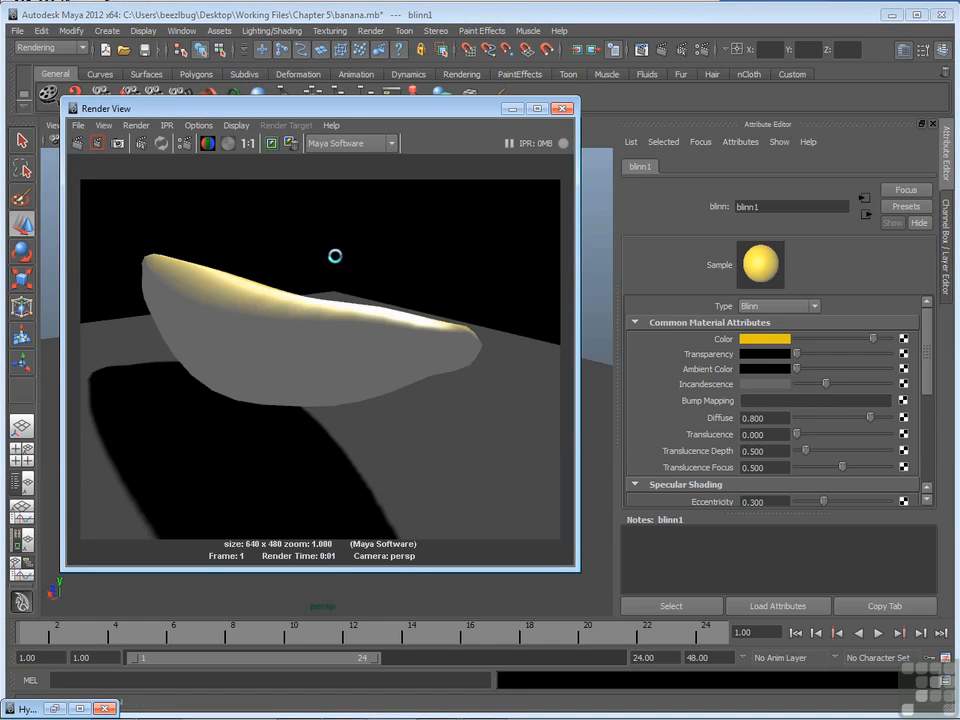
- Set blinn1's Incandescence to bright green with hue 138, saturation 1.000 and value 1.000, and render the banana
left_click(755, 386)
left_click_drag(724, 406, 808, 426)
left_click_drag(736, 445, 808, 443)
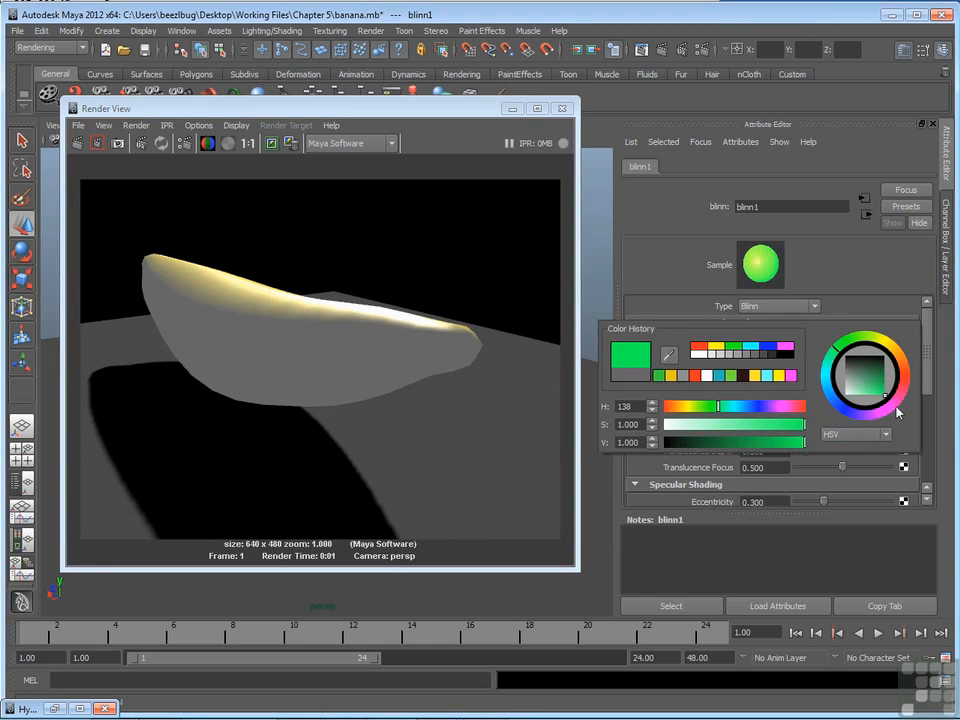
left_click(97, 143)
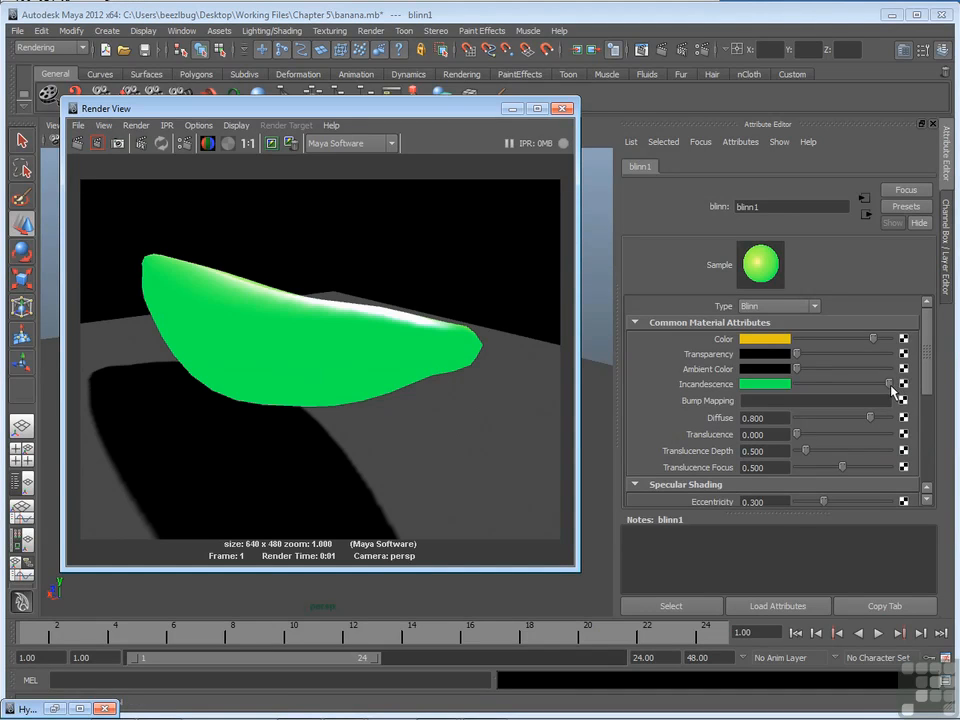
- Return blinn1's Incandescence to black and render the banana, including from a view of its lit side
left_click_drag(831, 388, 763, 389)
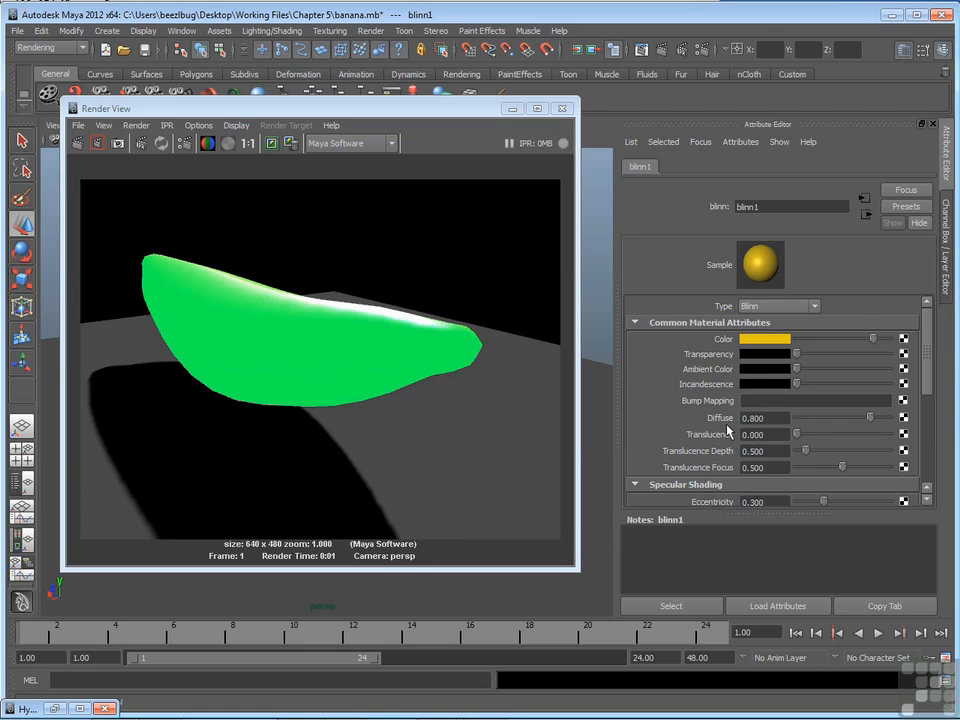
left_click(97, 143)
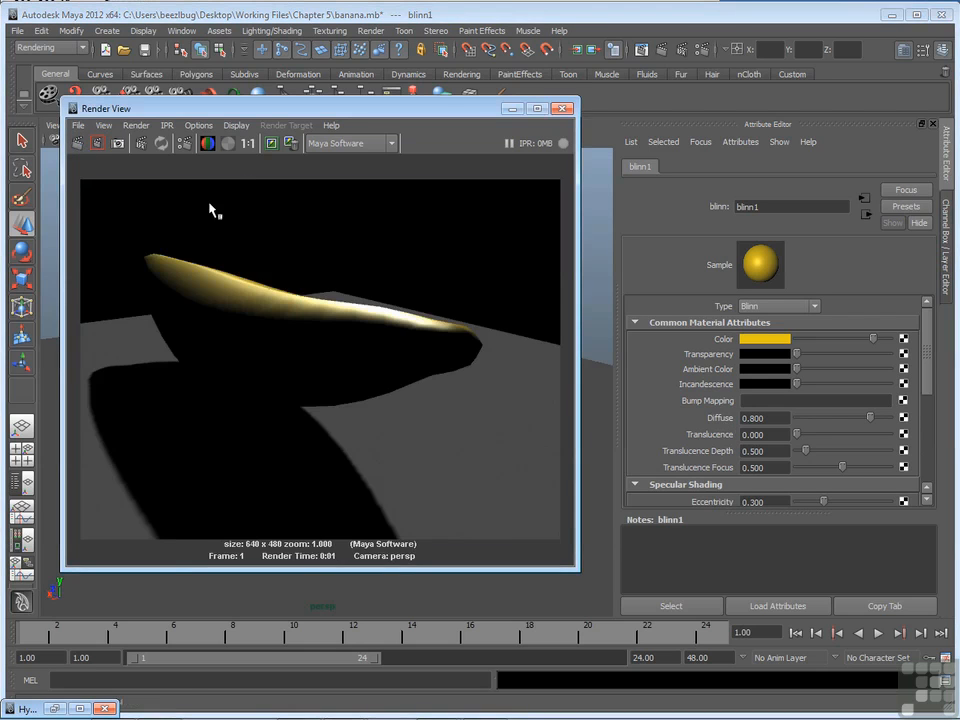
left_click(513, 108)
left_click_drag(438, 365, 328, 364, "alt")
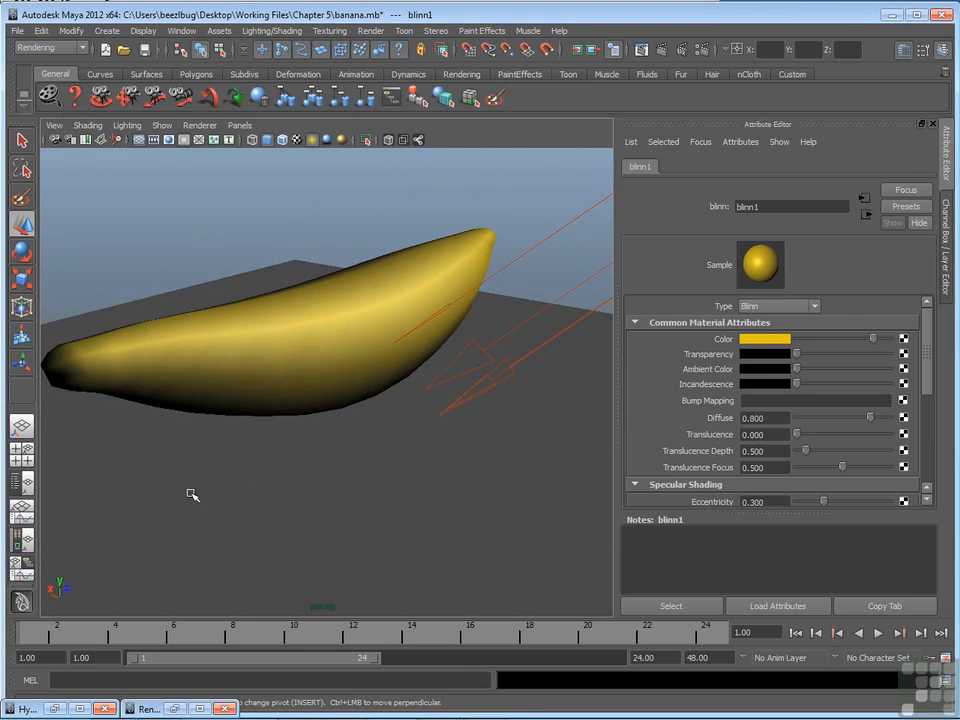
left_click(176, 709)
left_click(97, 143)
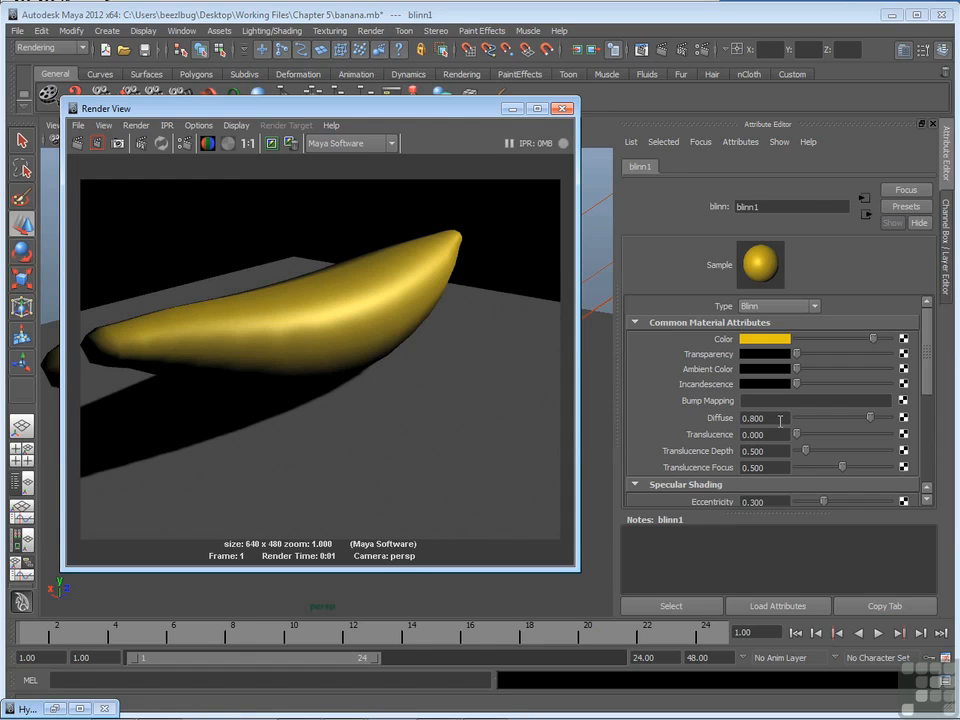
- Raise blinn1's Diffuse to 1.000 and render only a vertical region across the banana's brightest part for comparison
left_click_drag(870, 418, 932, 423)
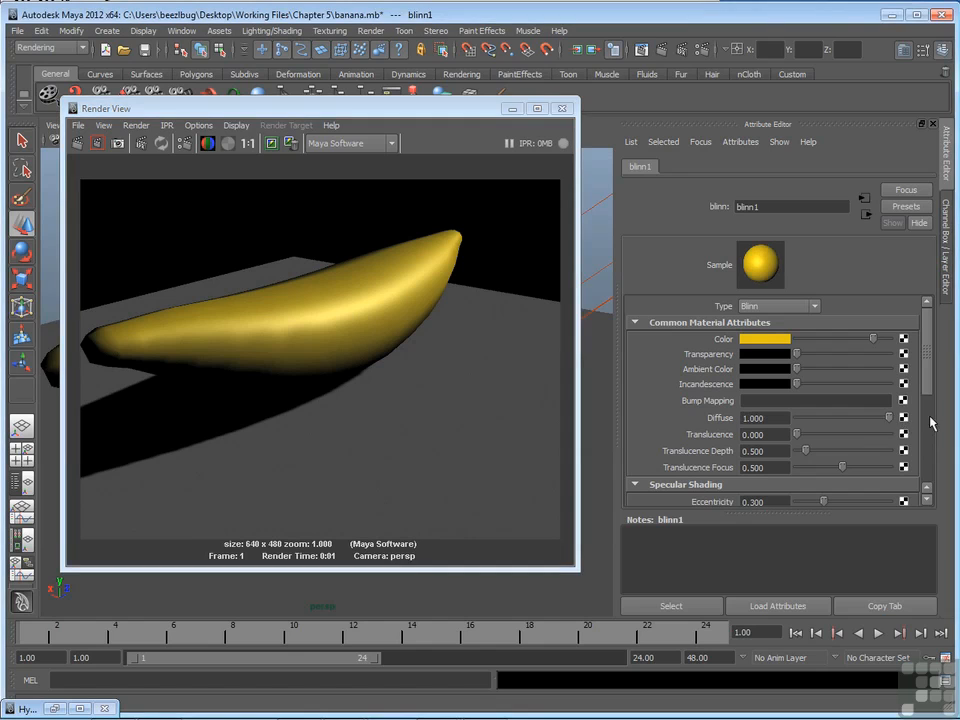
left_click_drag(312, 217, 405, 457)
left_click(97, 143)
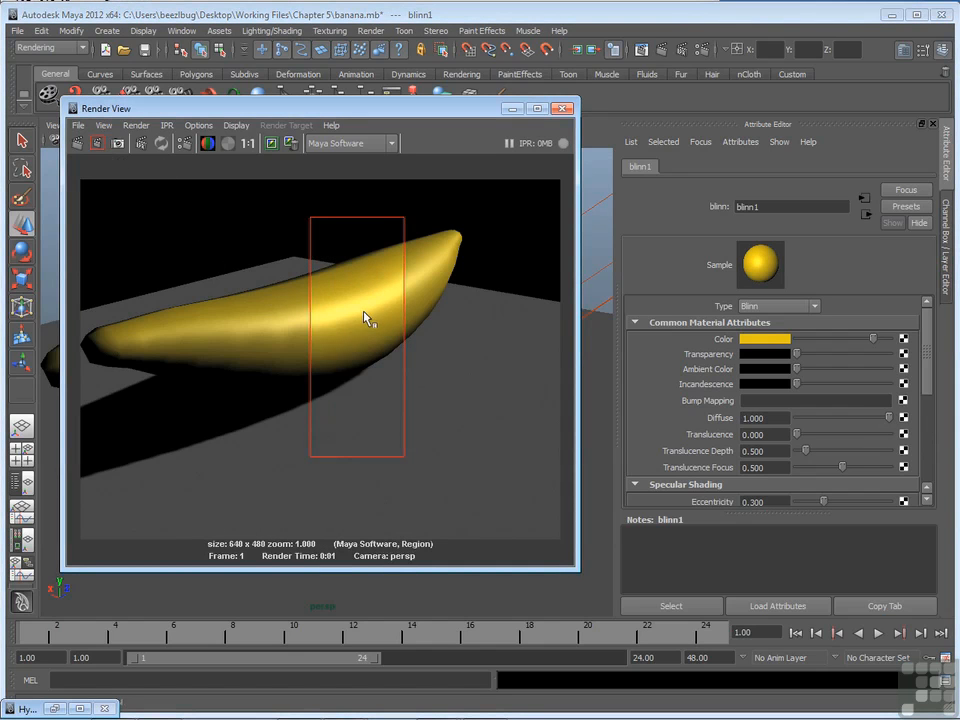
left_click(405, 352)
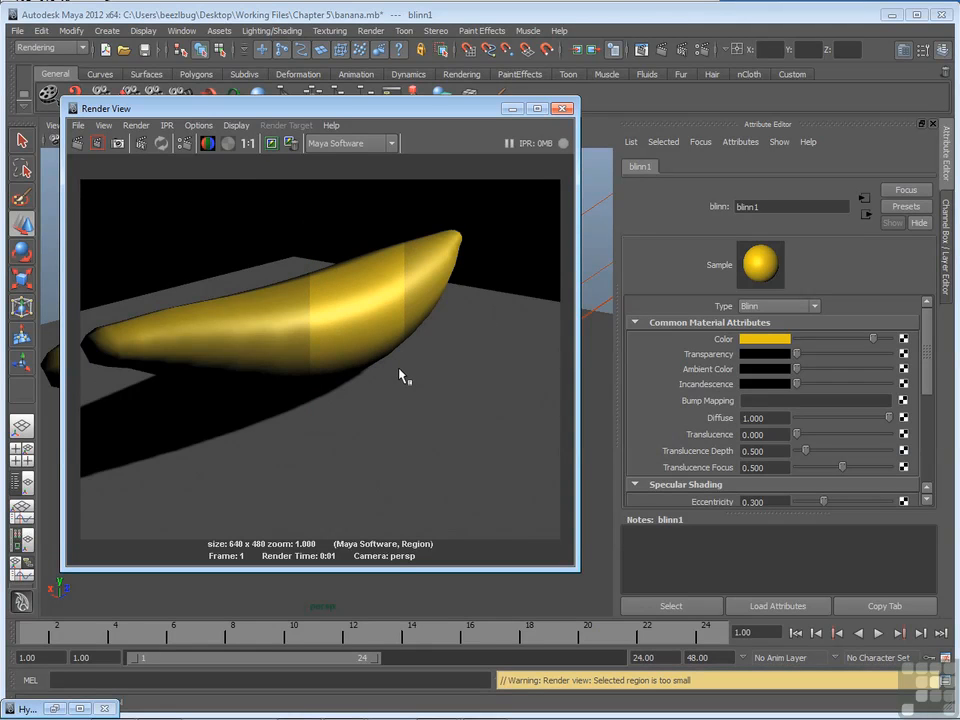
- Lower blinn1's Diffuse to about 0.252 and render a separate vertical region nearer the banana's dark stem end
left_click_drag(886, 418, 819, 420)
left_click_drag(192, 241, 277, 426)
left_click(97, 143)
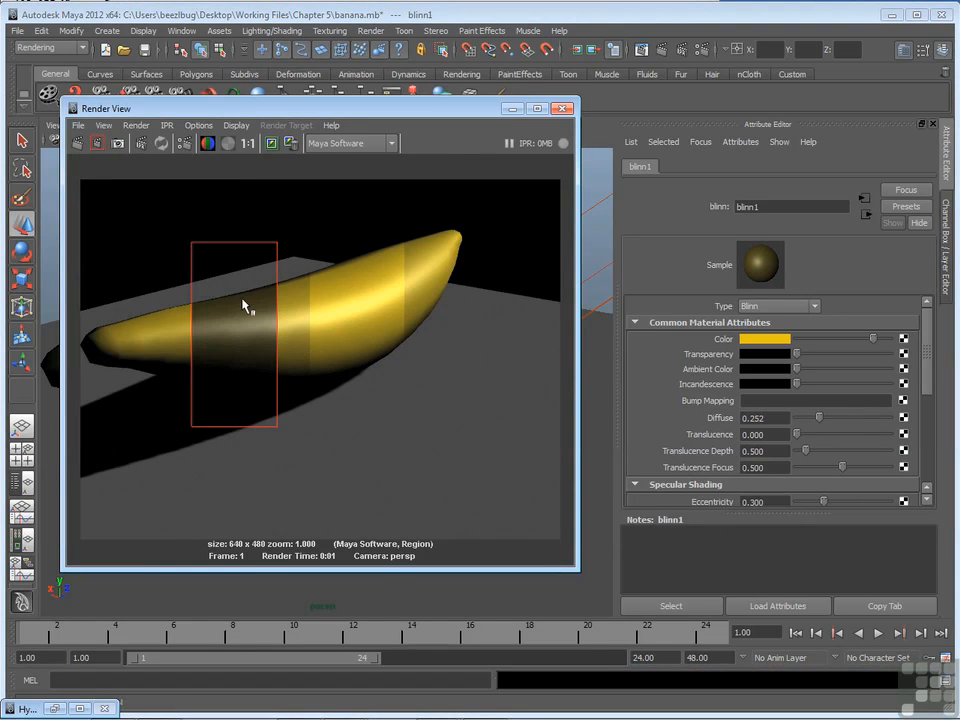
left_click(262, 366)
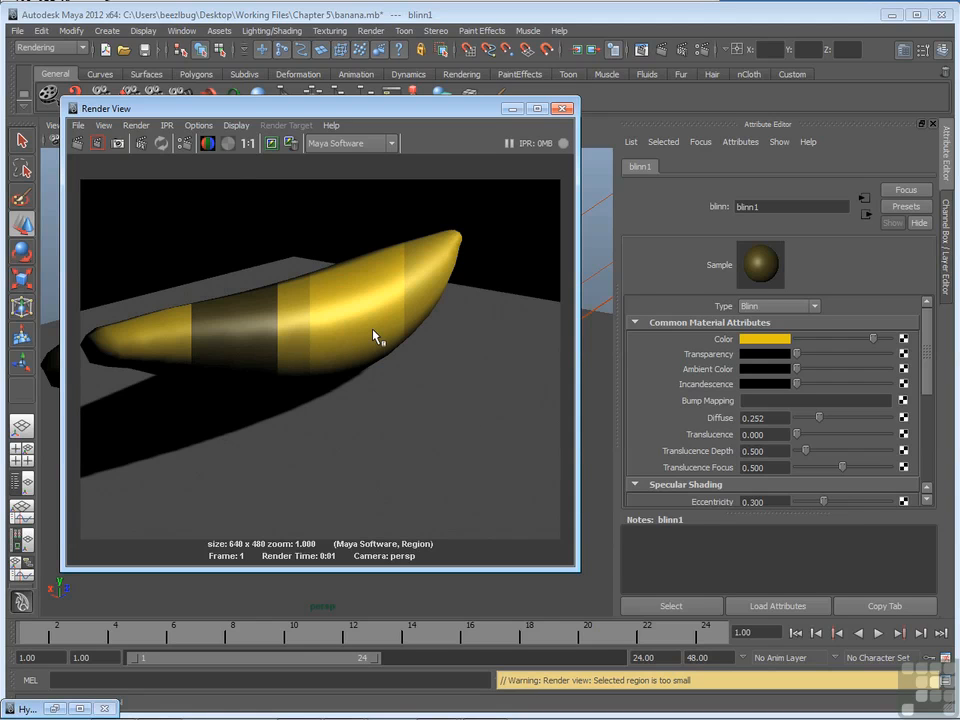
- Set blinn1's Diffuse to 0.8 and render the full banana image again
double_click(765, 417)
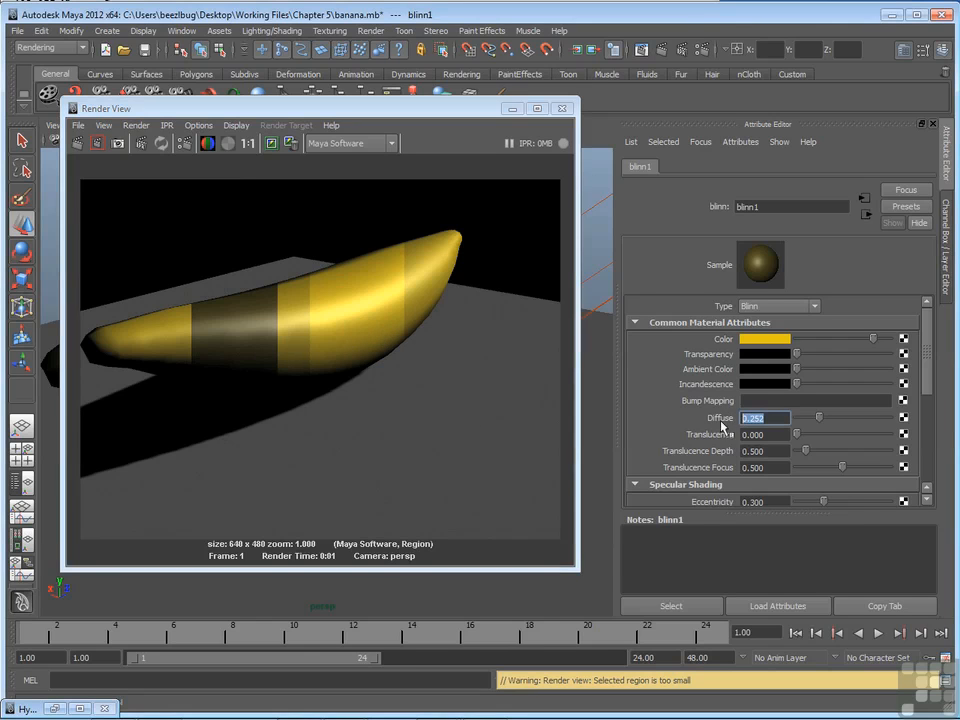
key("BackSpace")
type("0.8")
key("Return")
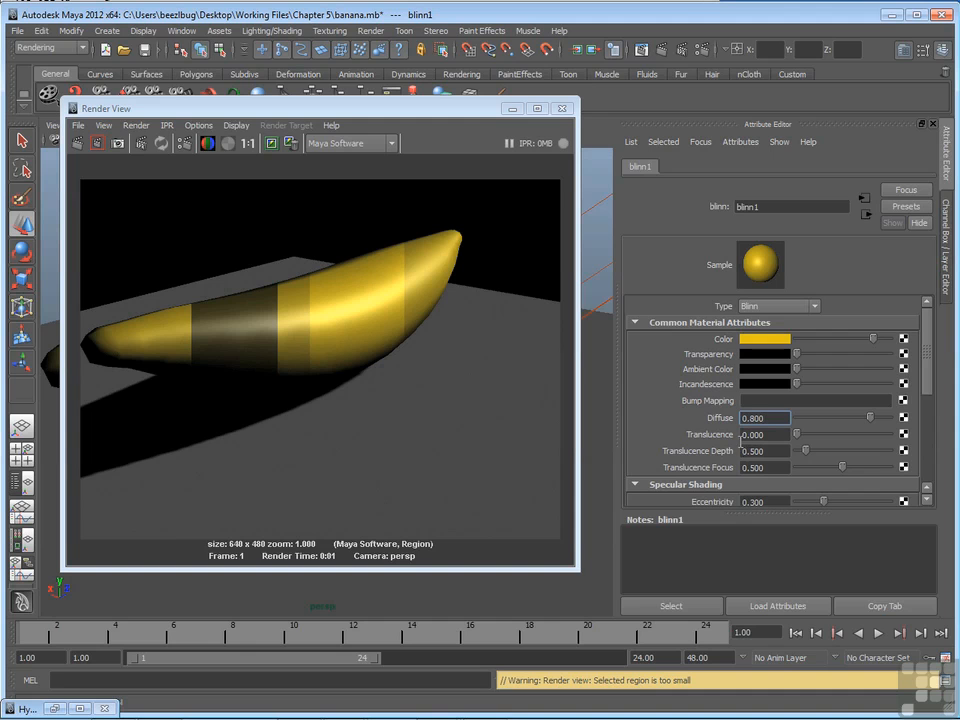
scroll(733, 435, "down", 5)
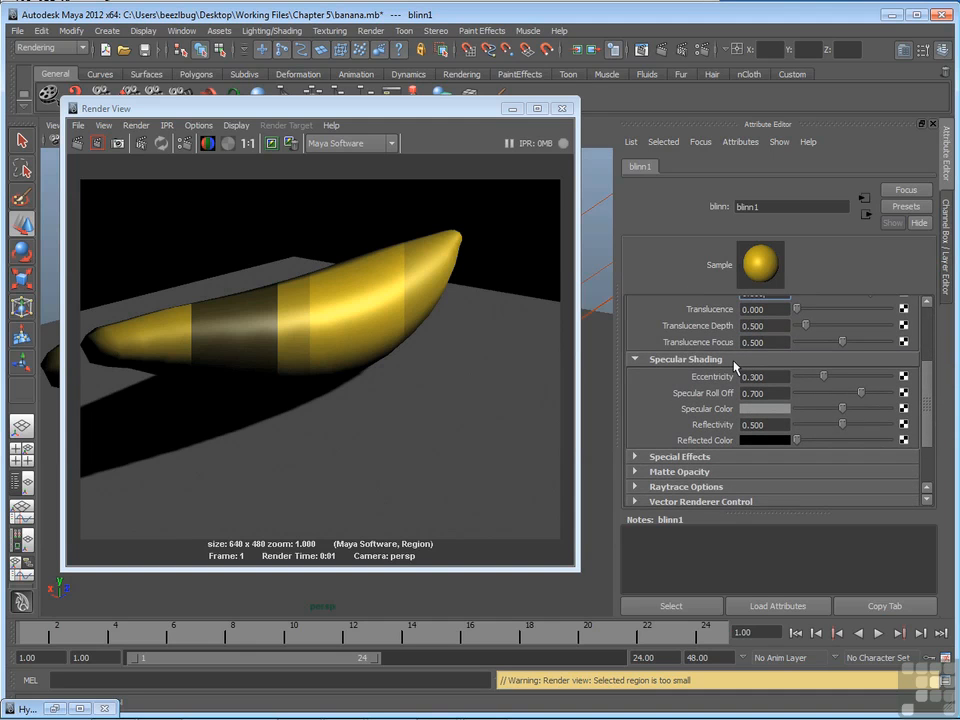
left_click_drag(928, 398, 933, 351)
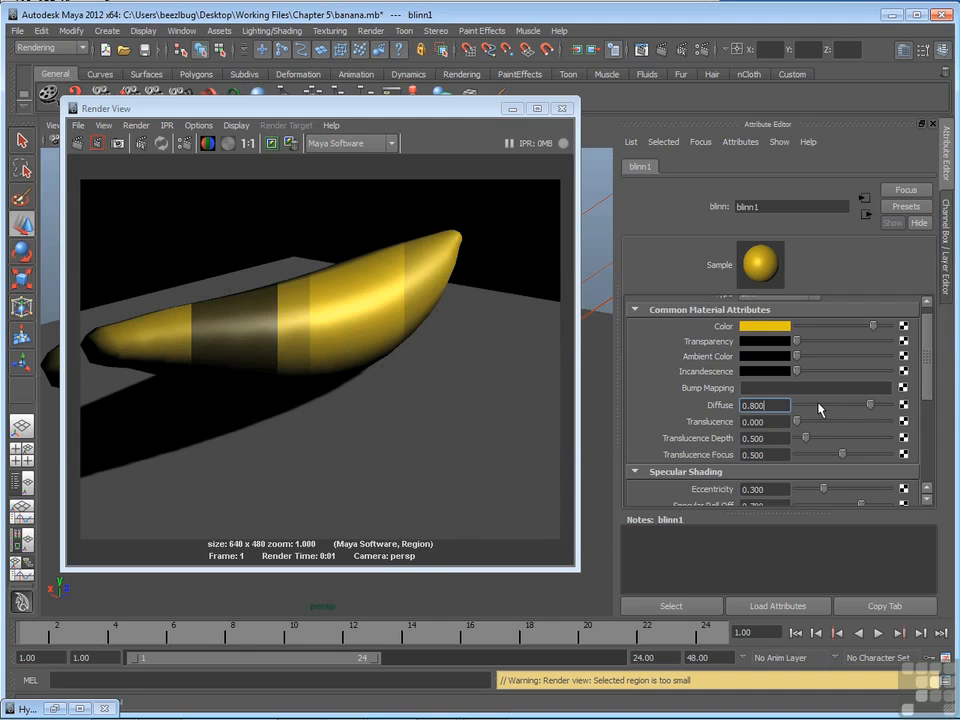
left_click_drag(928, 372, 928, 410)
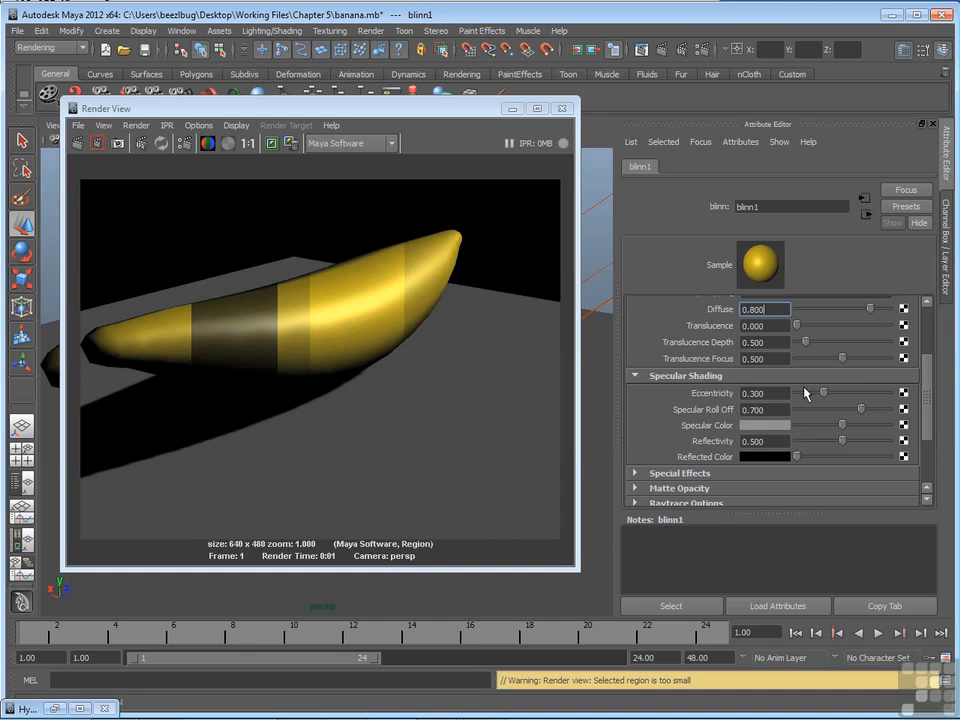
left_click(82, 144)
left_click(78, 145)
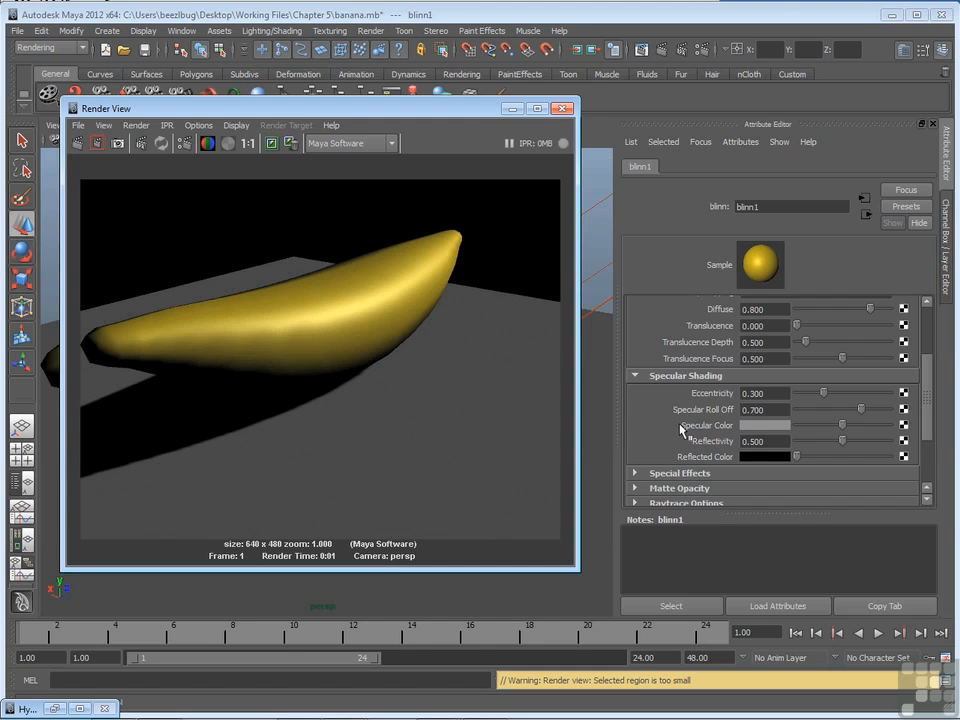
- Change blinn1's Specular Color to green and render a narrow vertical region across the banana's highlight
left_click(763, 428)
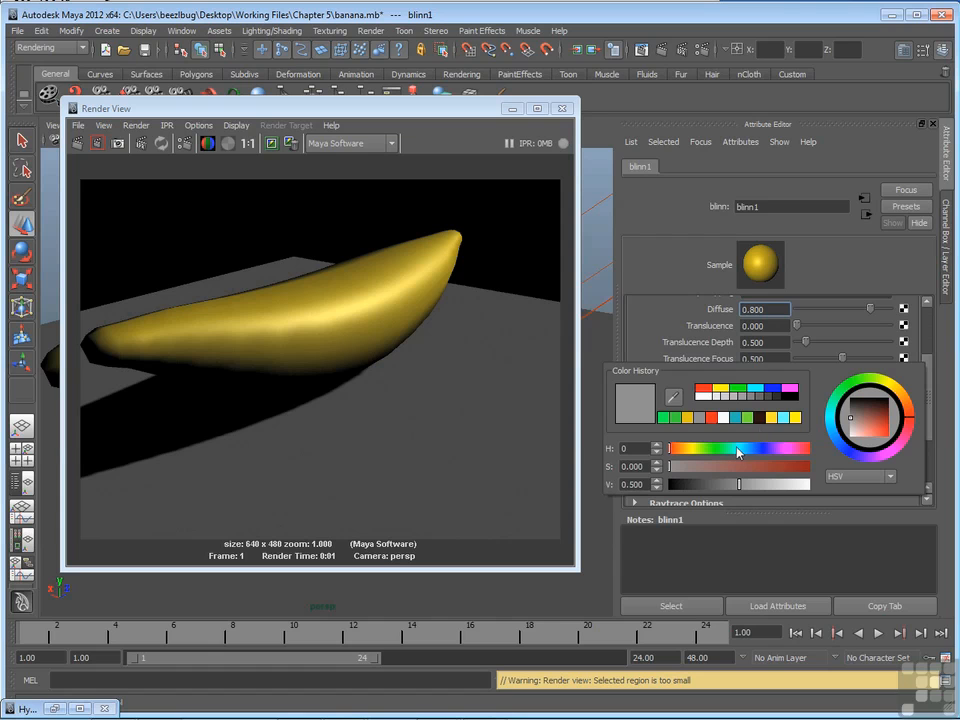
left_click(722, 448)
left_click(763, 467)
left_click_drag(761, 467, 784, 485)
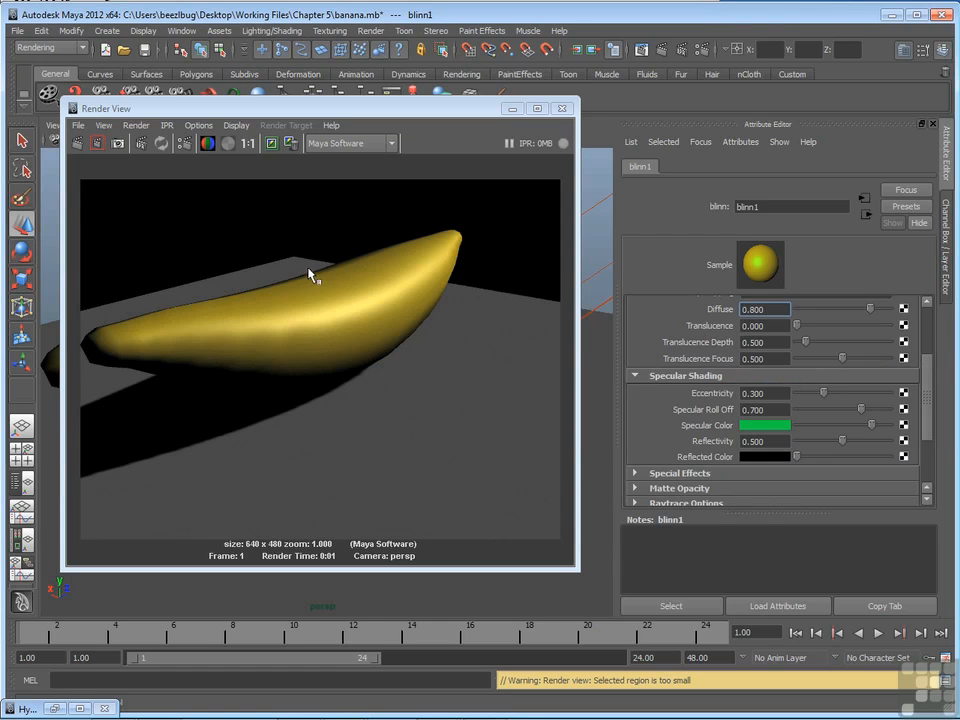
left_click_drag(309, 227, 364, 411)
left_click(95, 142)
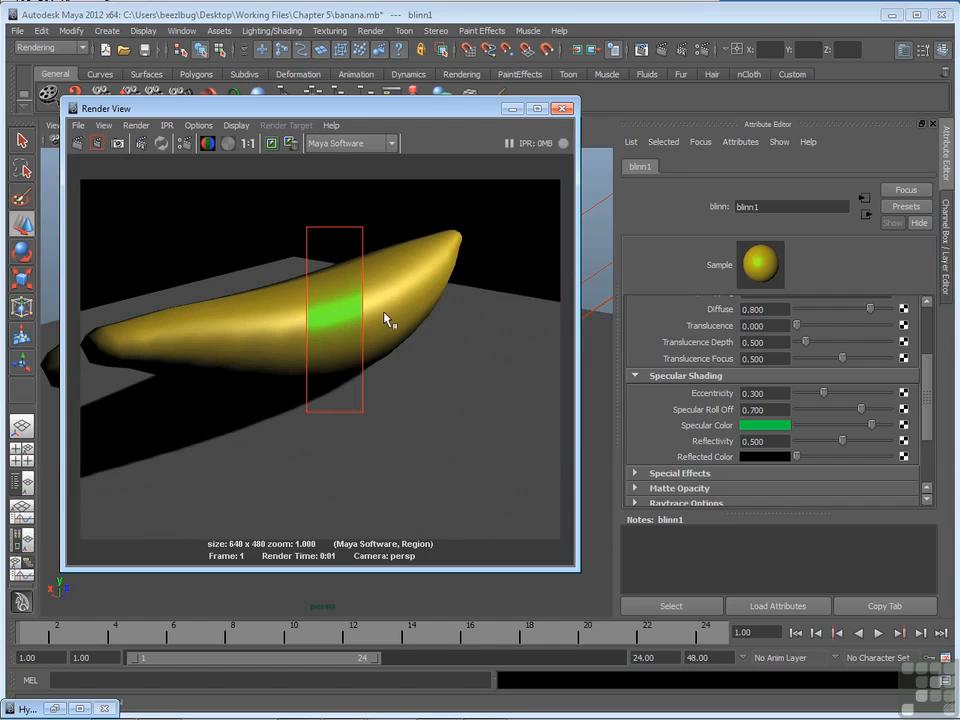
- Remove the green tint from blinn1's Specular Color, brighten it to white, and render the same region
left_click(780, 425)
left_click_drag(762, 461, 645, 461)
left_click_drag(804, 479, 836, 478)
left_click(97, 143)
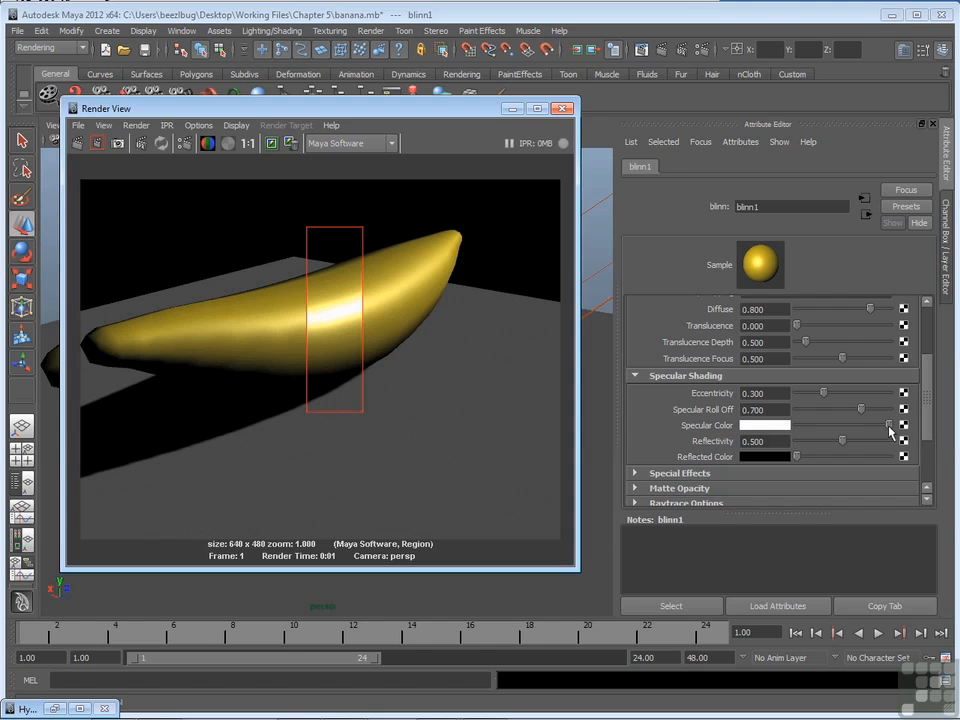
- Render the highlight region with blinn1's Specular Color at dark grey, and again at light grey
left_click_drag(876, 428, 818, 432)
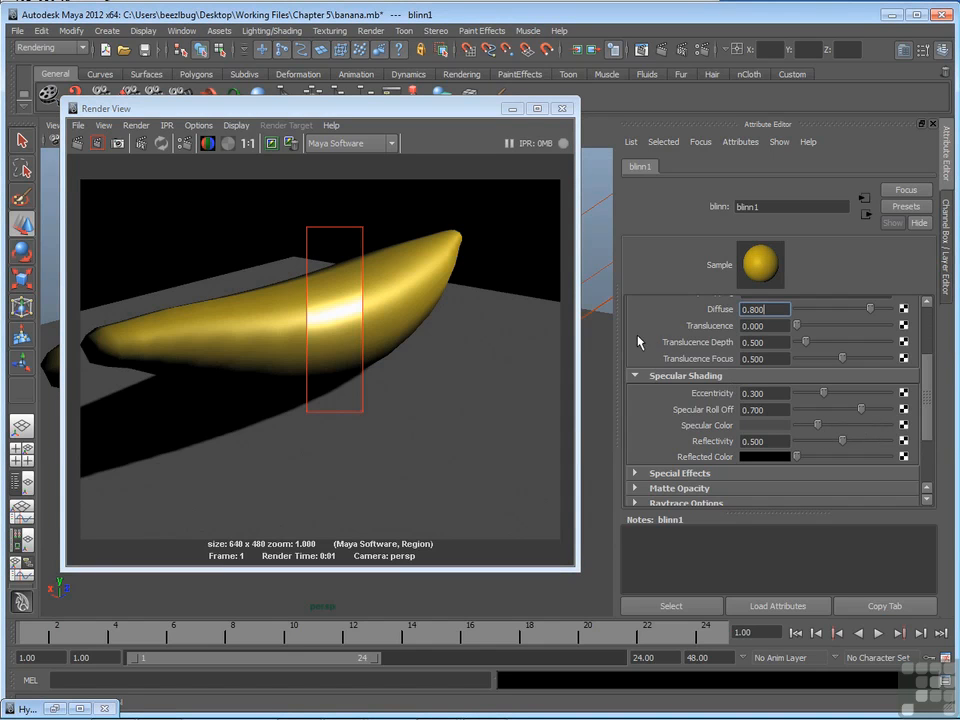
left_click(97, 143)
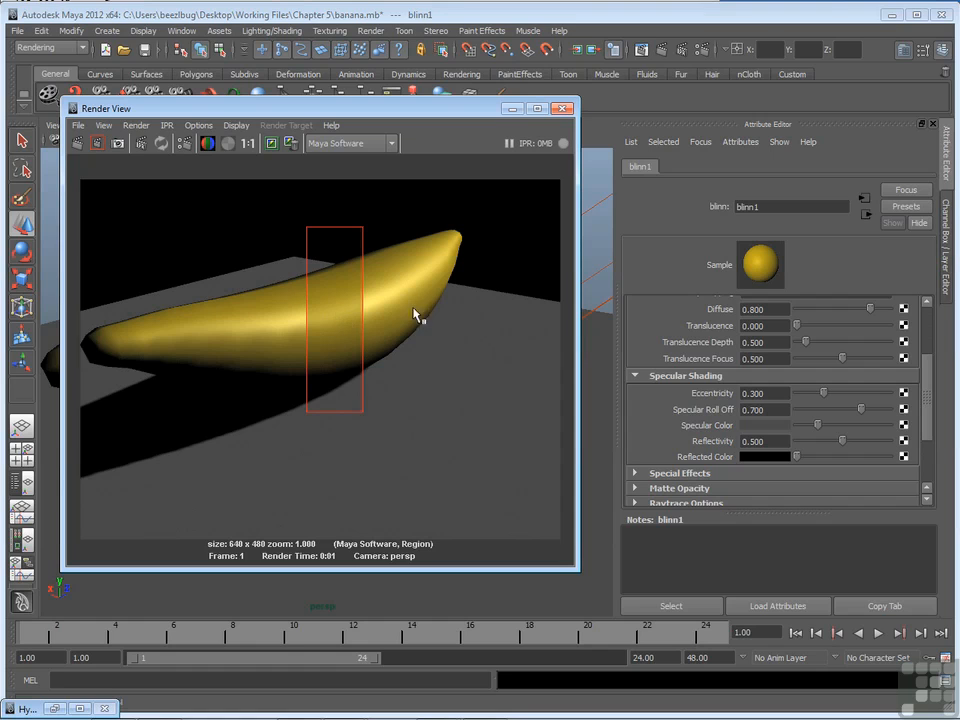
left_click_drag(824, 429, 863, 428)
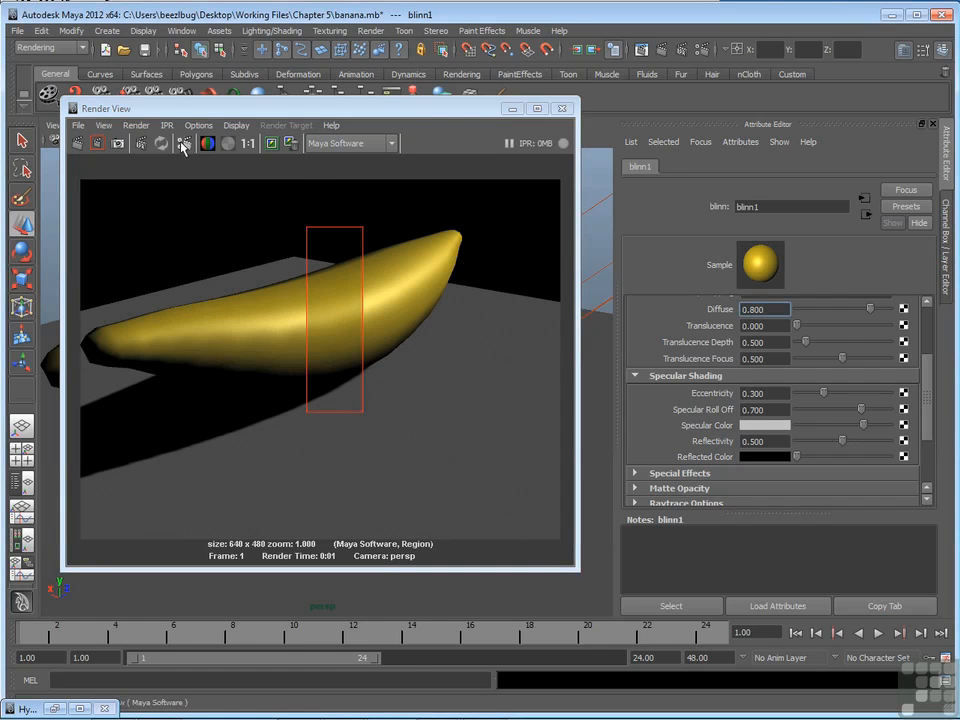
left_click(97, 144)
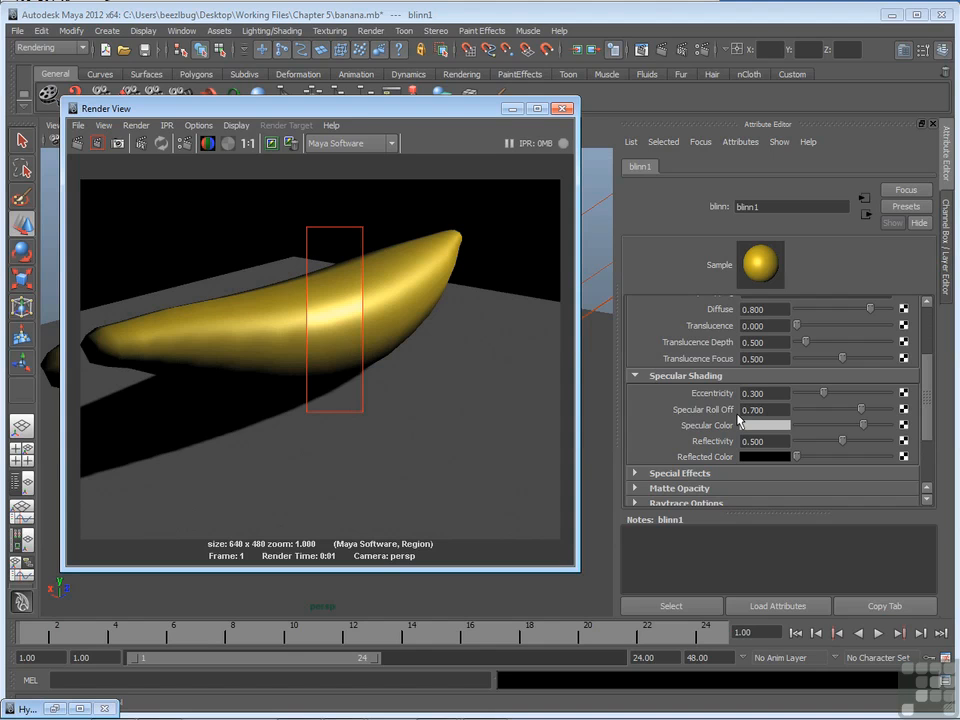
- Raise blinn1's Specular Roll Off to 1.000 and render a region overlapping the previous one, nearer the banana's raised tip
left_click_drag(862, 415, 888, 410)
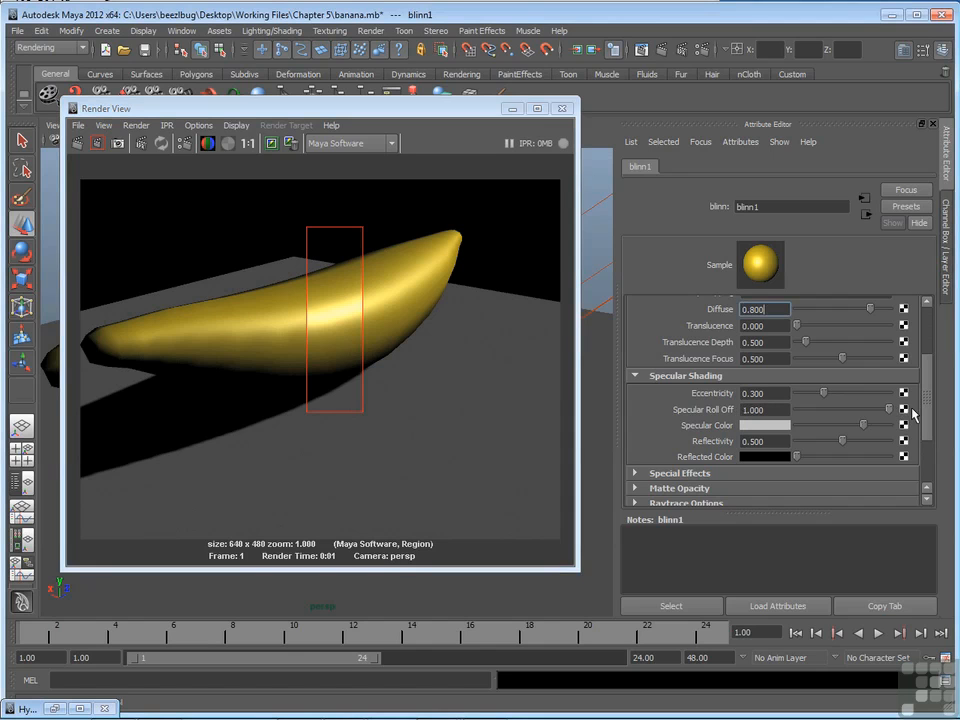
left_click_drag(345, 207, 400, 418)
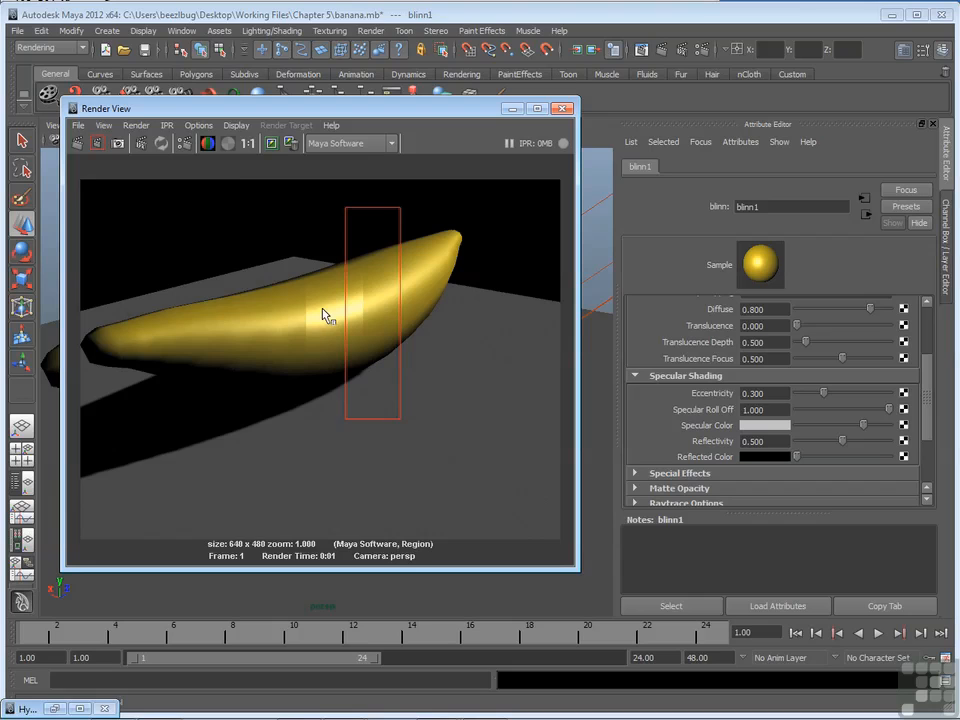
left_click(97, 143)
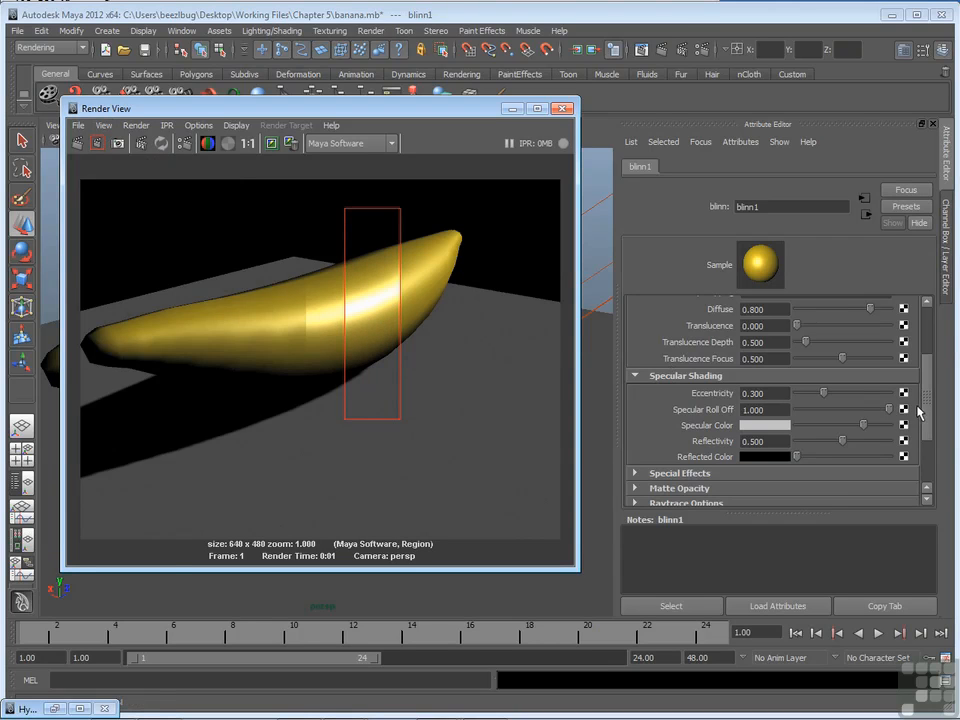
- Lower blinn1's Specular Roll Off to about 0.236 and render the region, followed by the full image
left_click_drag(889, 409, 817, 410)
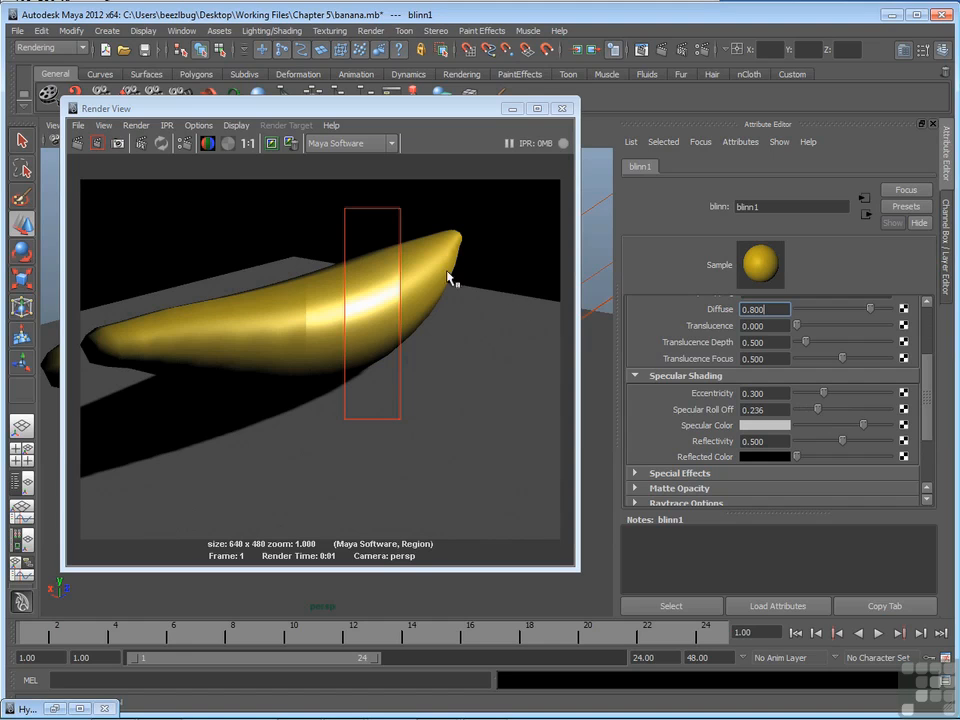
left_click(97, 143)
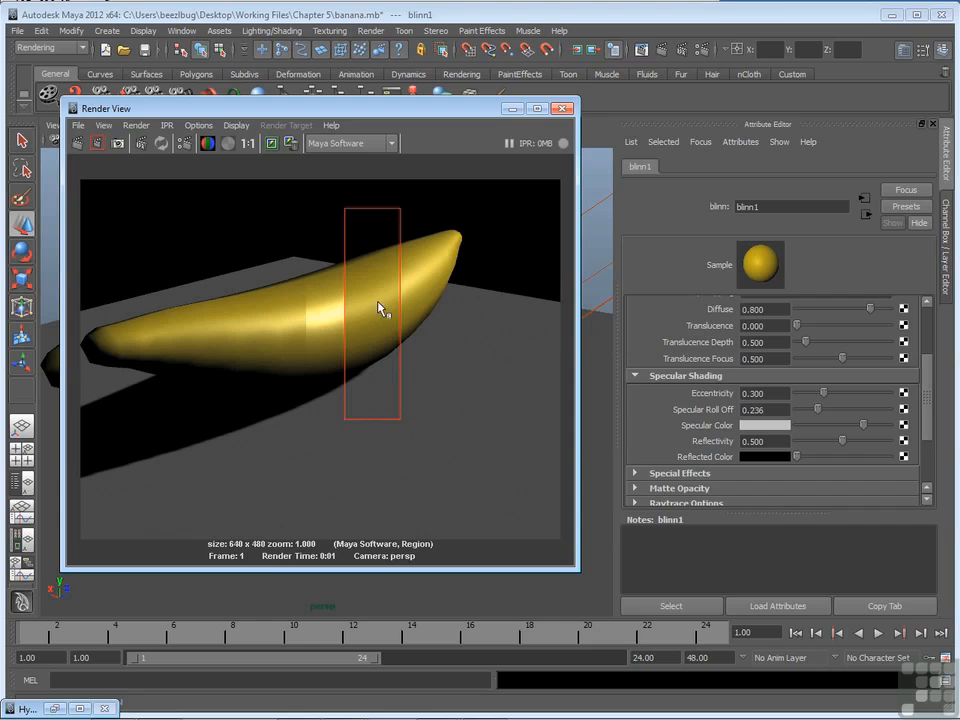
left_click(86, 145)
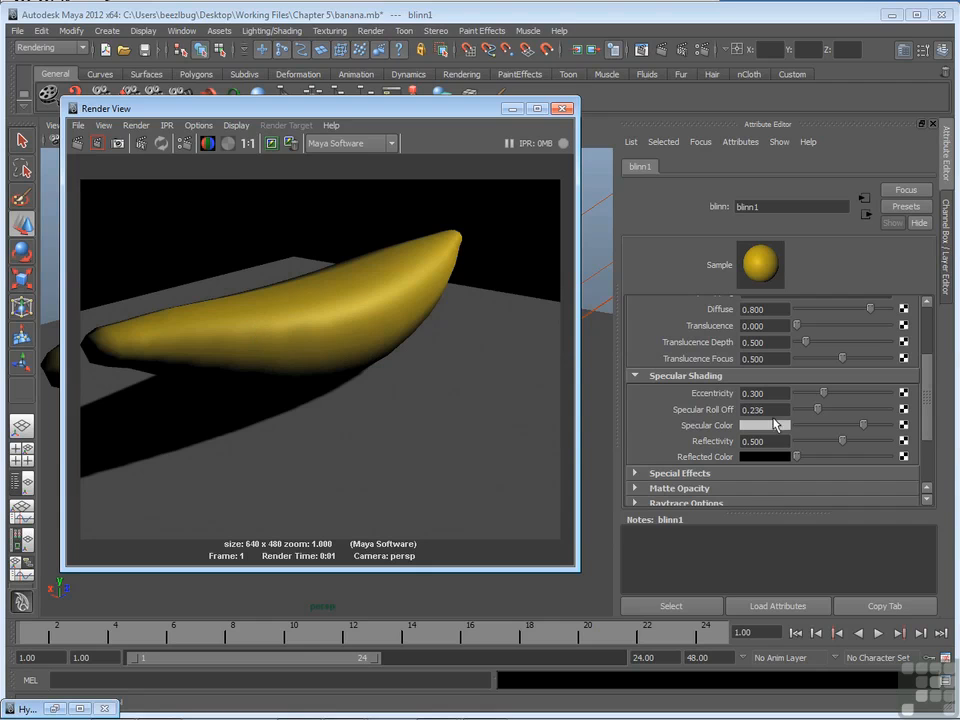
- Set blinn1's Specular Roll Off to about 0.894 and Specular Color to near-white, and render the full image
left_click_drag(817, 410, 853, 413)
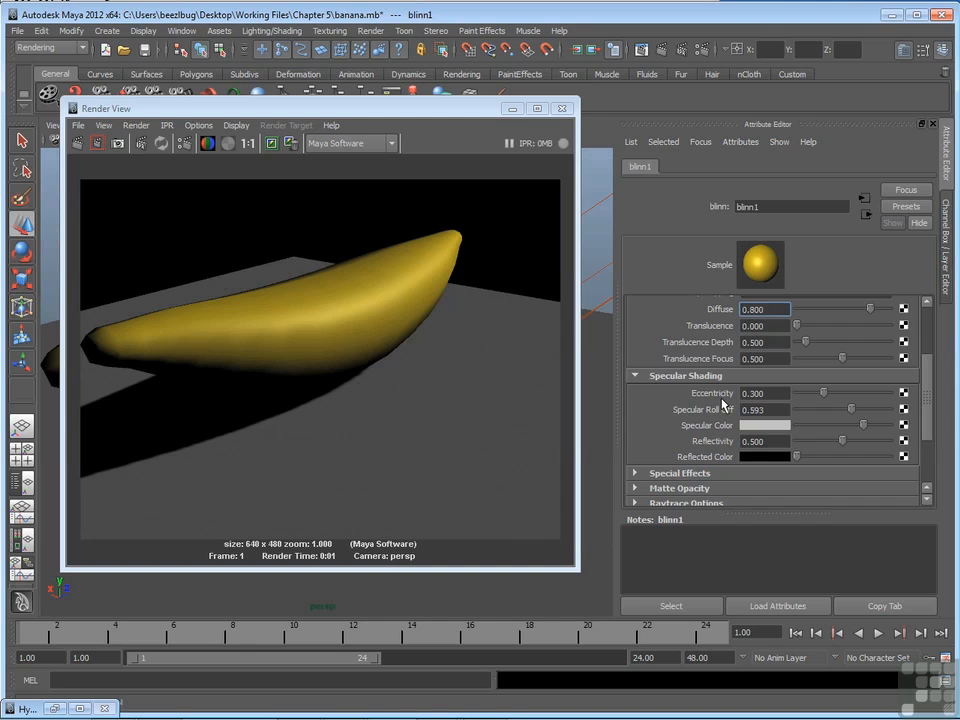
left_click_drag(863, 425, 878, 409)
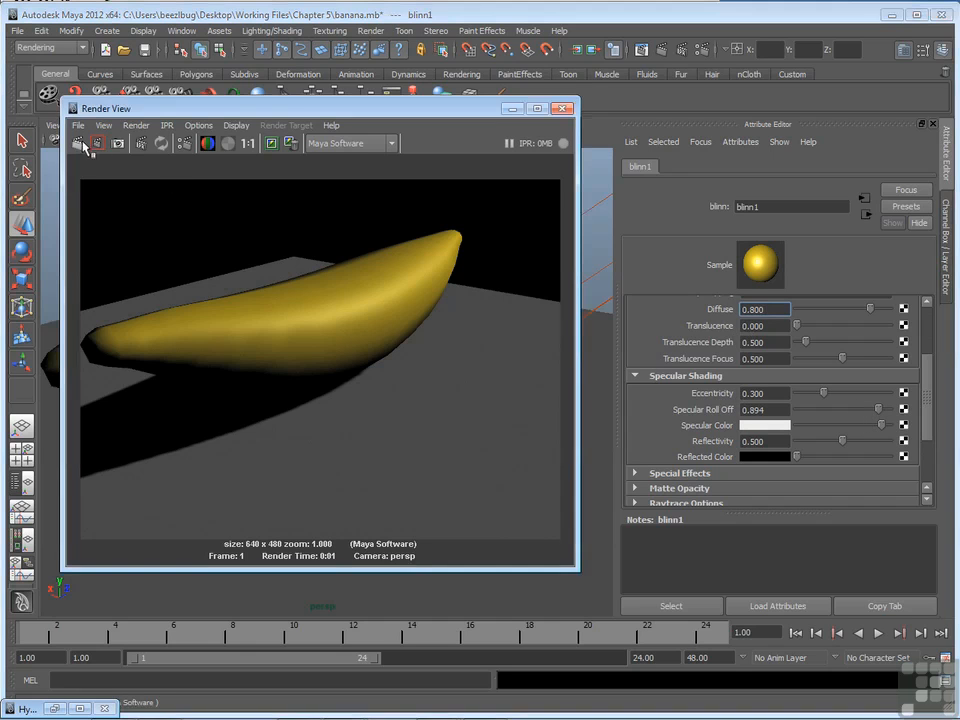
left_click(78, 143)
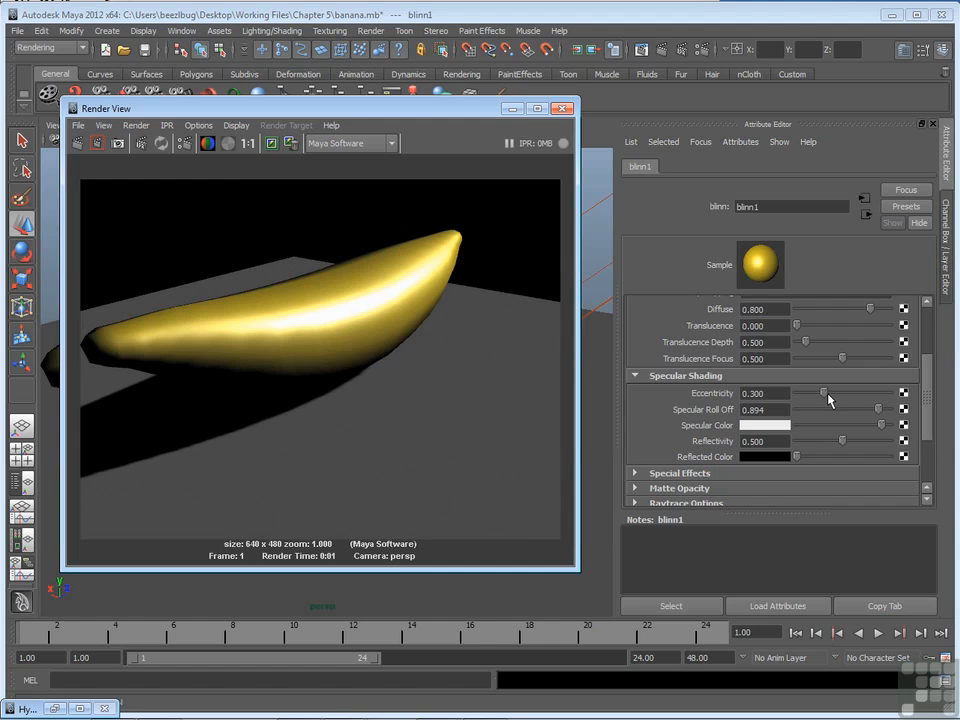
- Render the full banana image with blinn1's Eccentricity at about 0.081, and again at about 0.902
left_click_drag(829, 400, 805, 394)
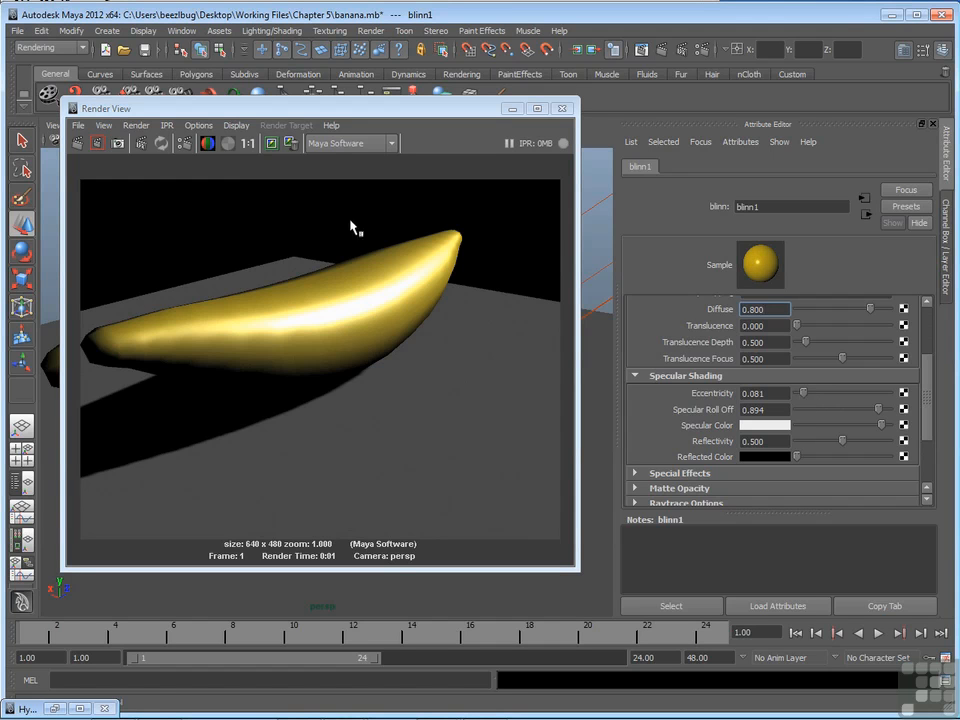
left_click(78, 143)
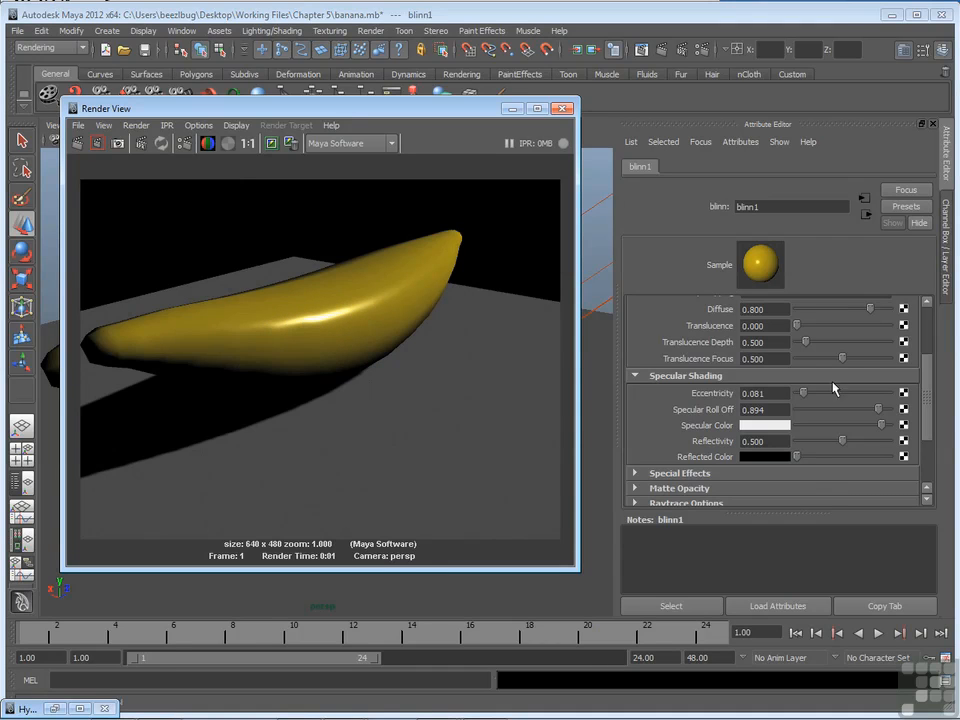
left_click_drag(822, 396, 879, 394)
left_click(80, 144)
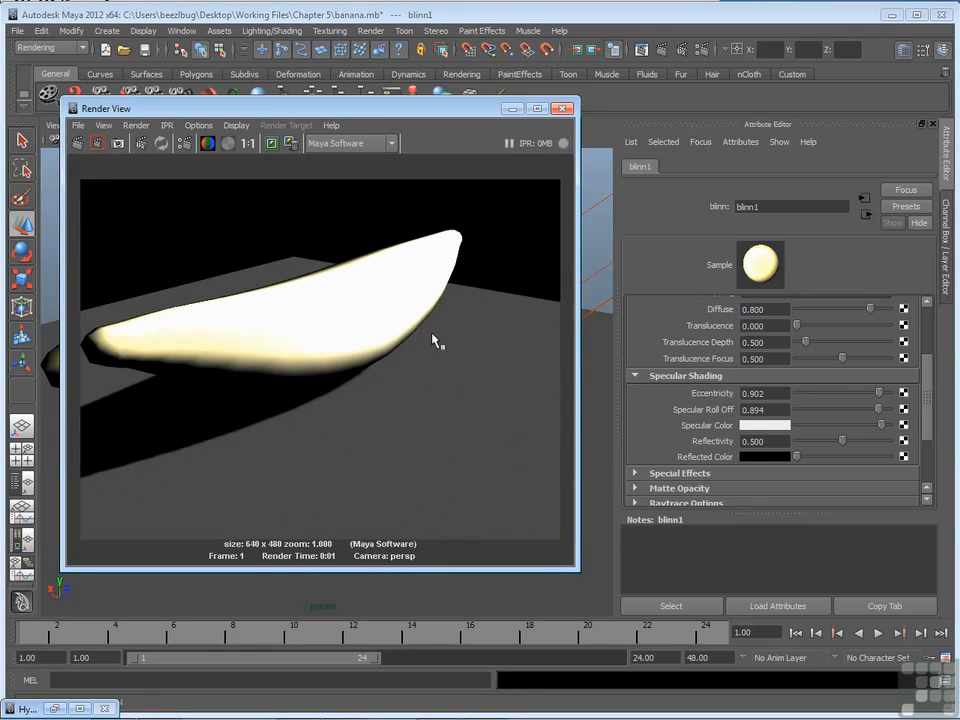
- Set blinn1's Eccentricity to about 0.244 and render the full banana image
left_click_drag(879, 396, 819, 396)
left_click(79, 144)
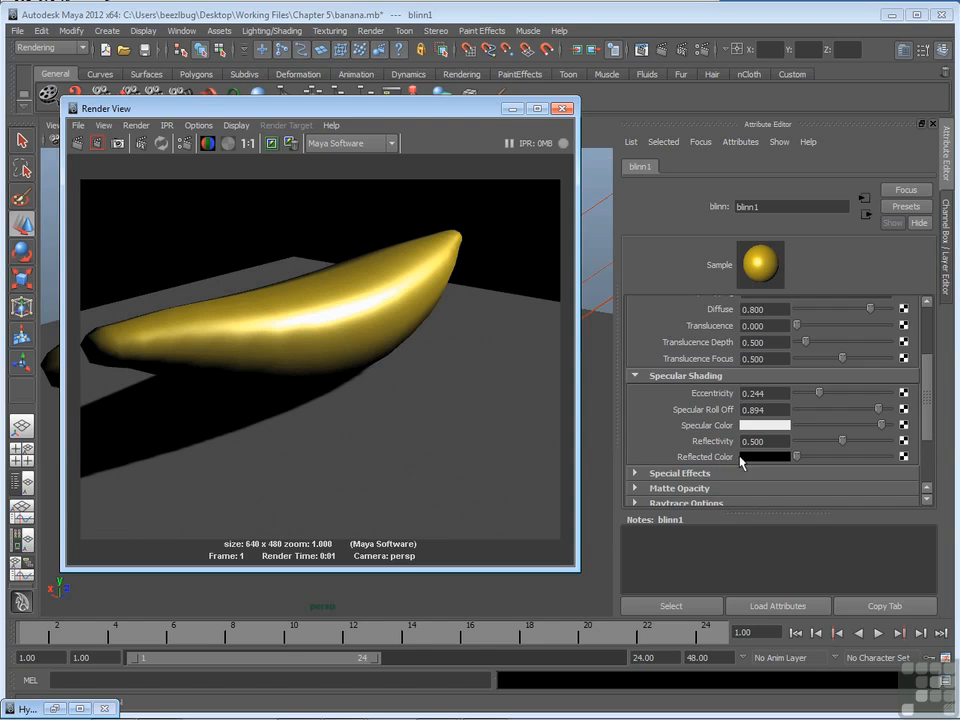
- Change the banana material's type from Blinn to Lambert and render the full image
mouse_move(928, 432)
left_mouse_down()
mouse_move(928, 390)
mouse_move(930, 416)
left_mouse_up()
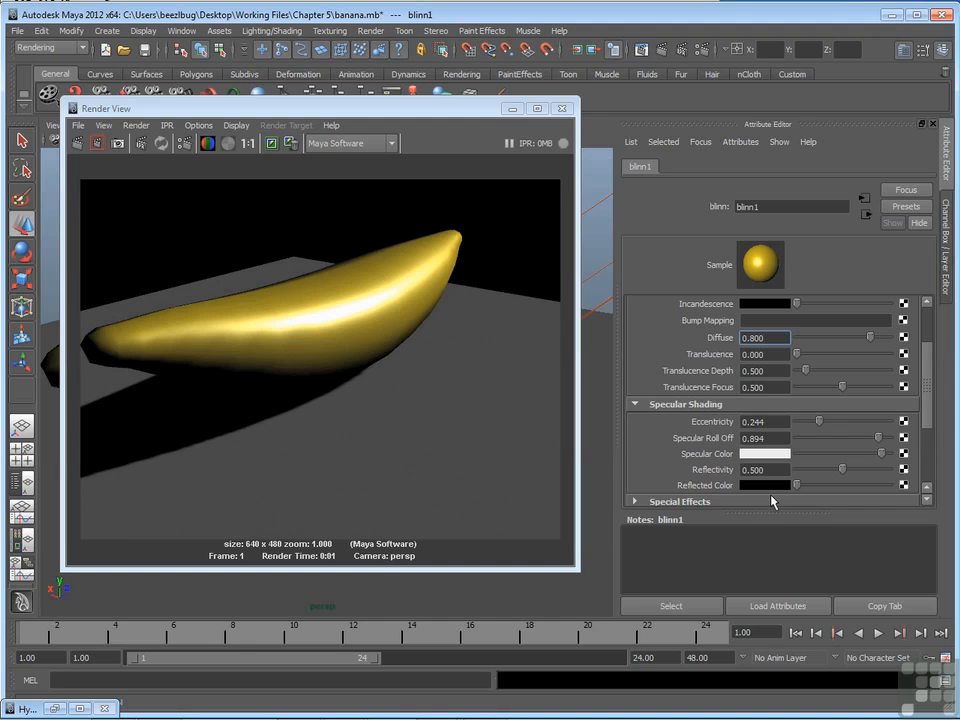
scroll(928, 408, "up", 3)
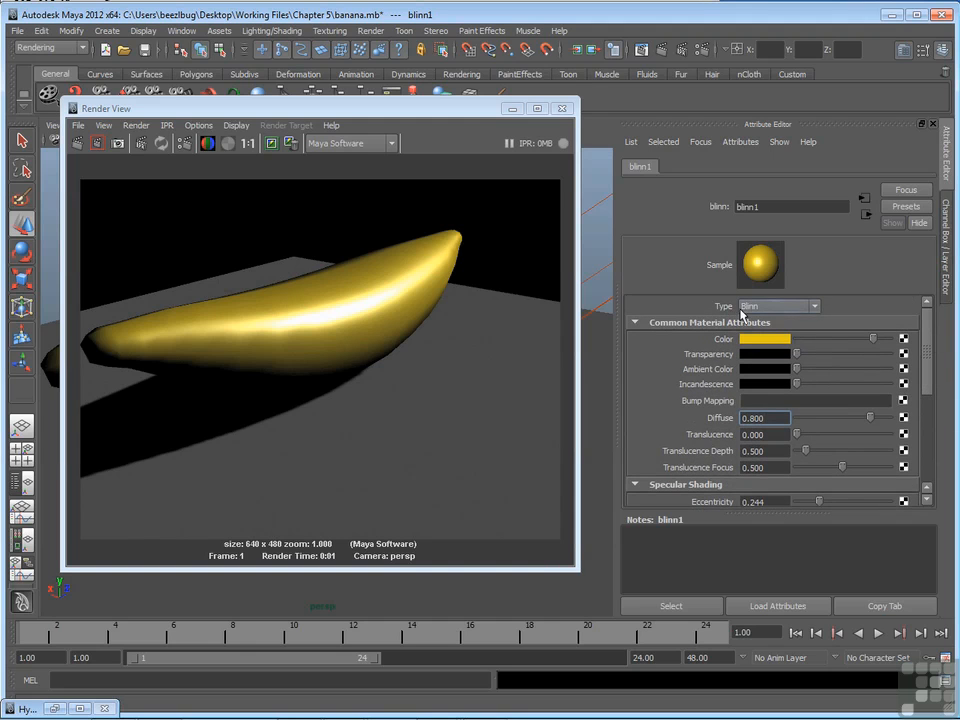
left_click(814, 306)
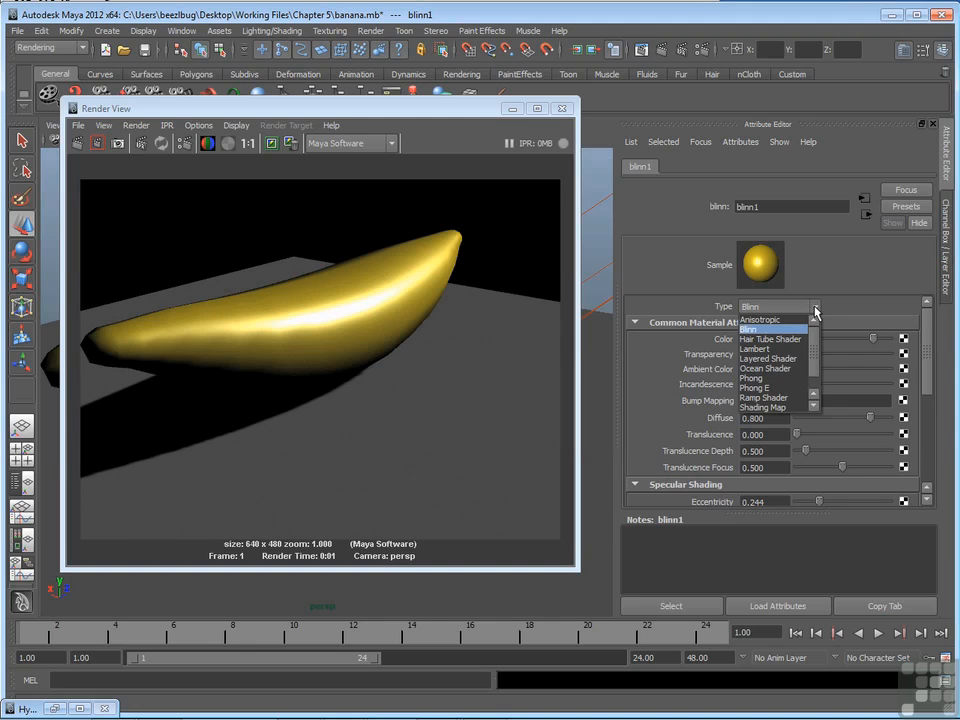
left_click(758, 348)
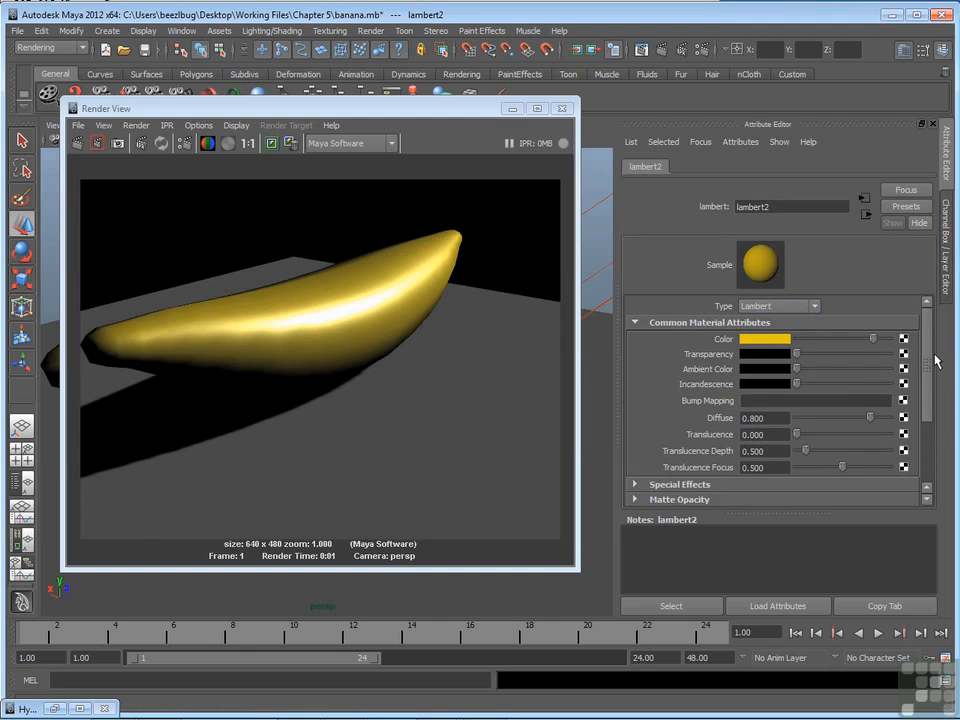
scroll(743, 326, "down", 1)
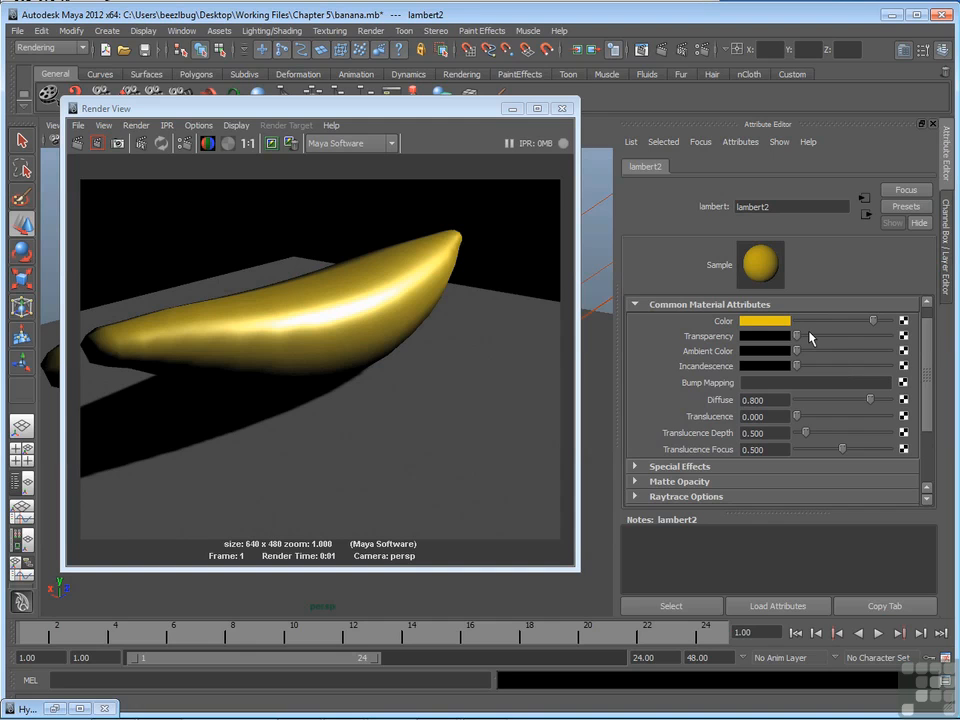
scroll(824, 443, "down", 2)
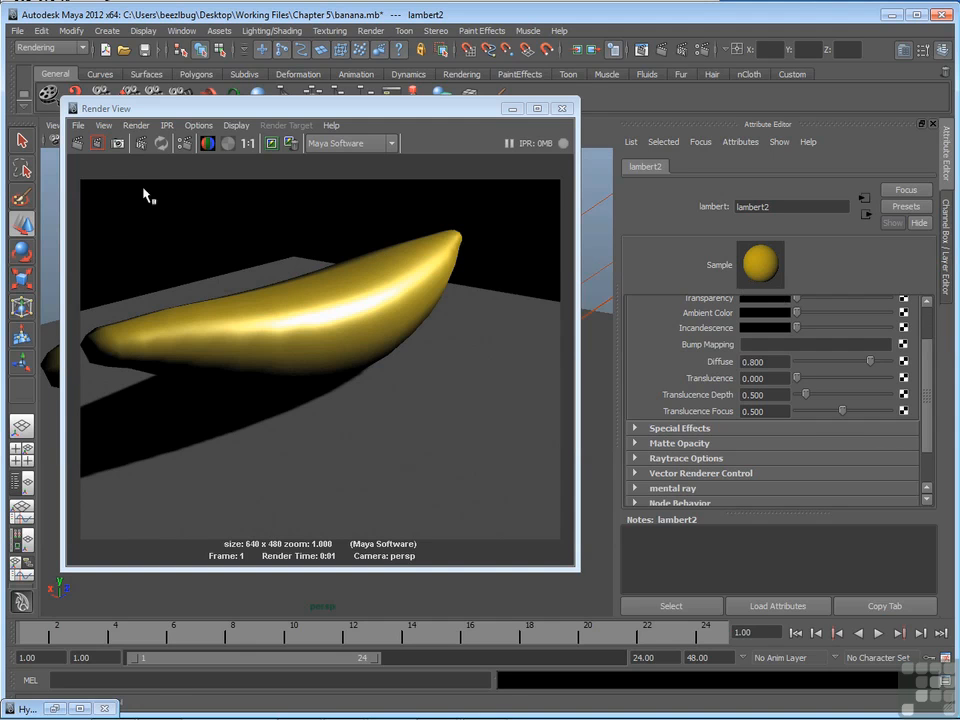
left_click(80, 144)
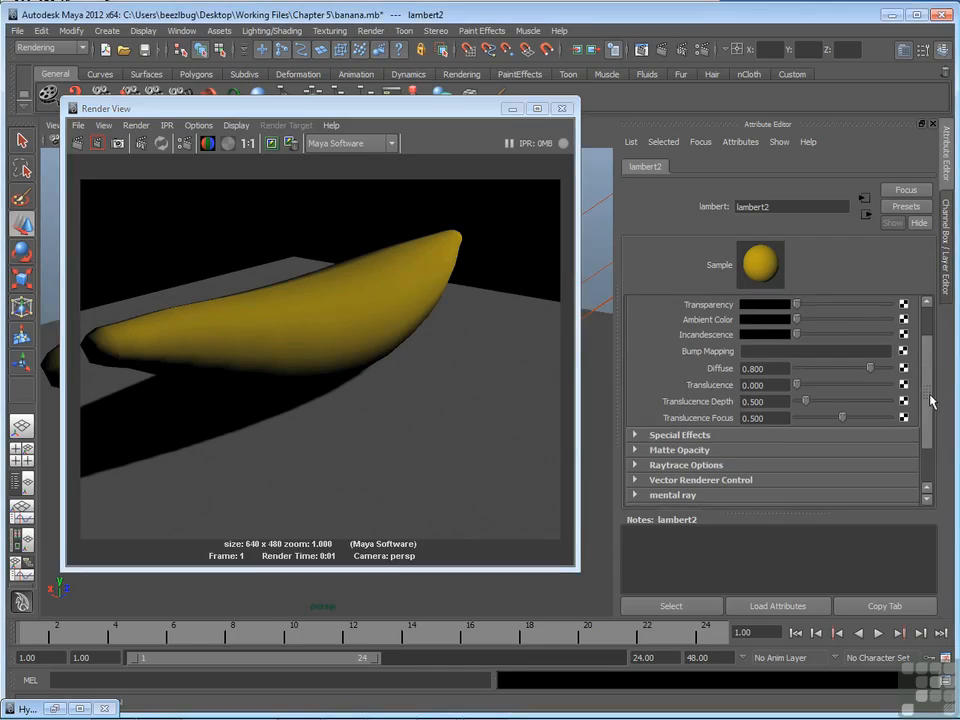
- Change the banana material's type to Phong and bring its Specular Shading attributes into view
scroll(878, 318, "up", 2)
left_click(815, 306)
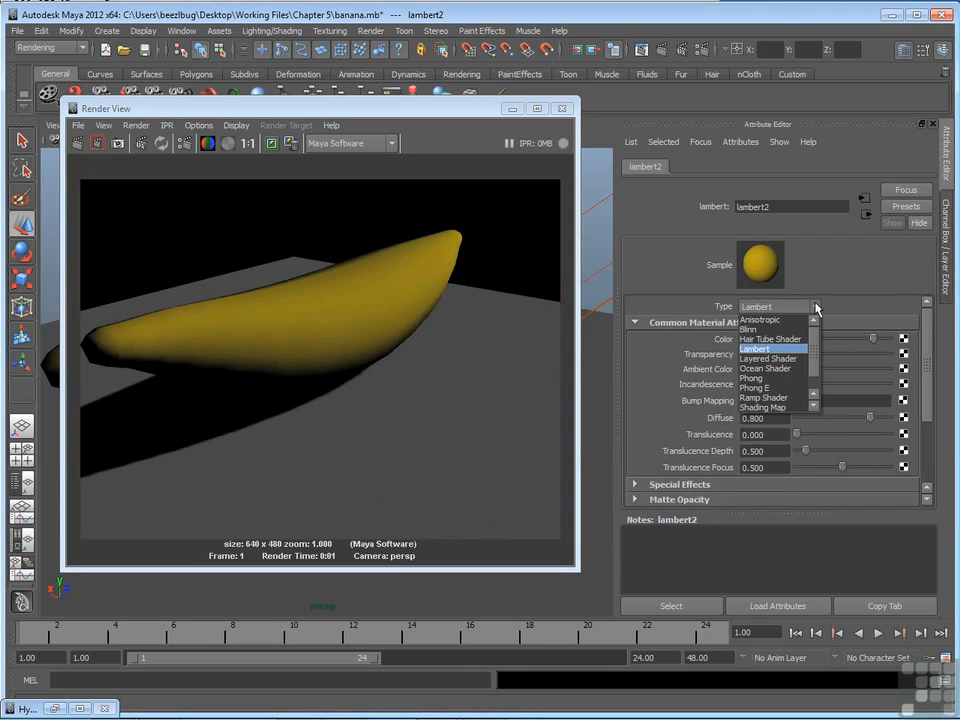
left_click(752, 378)
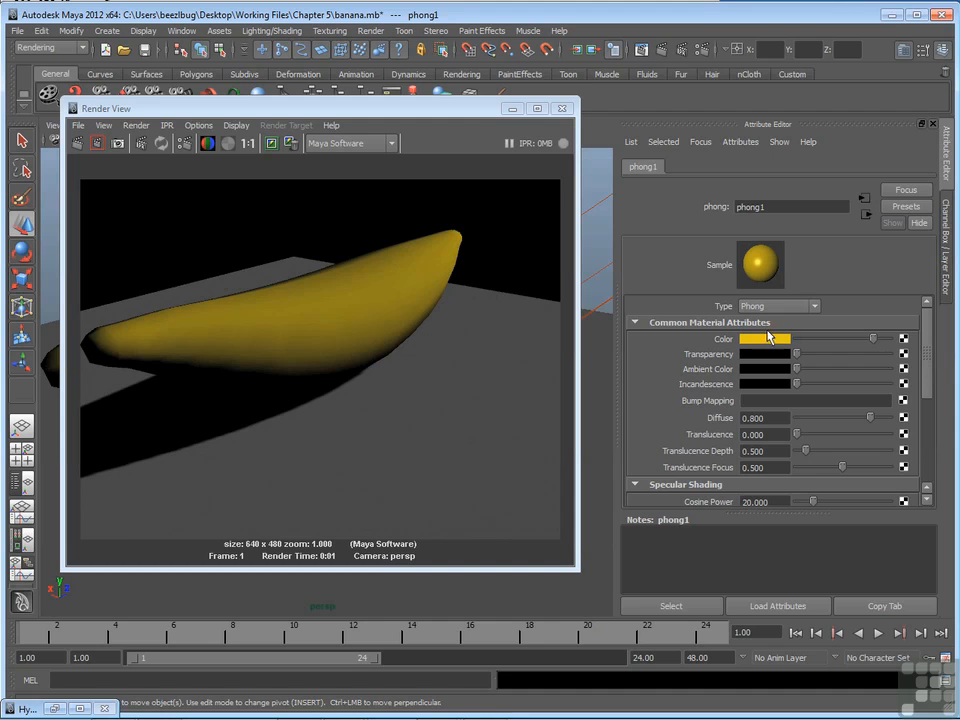
scroll(935, 385, "down", 3)
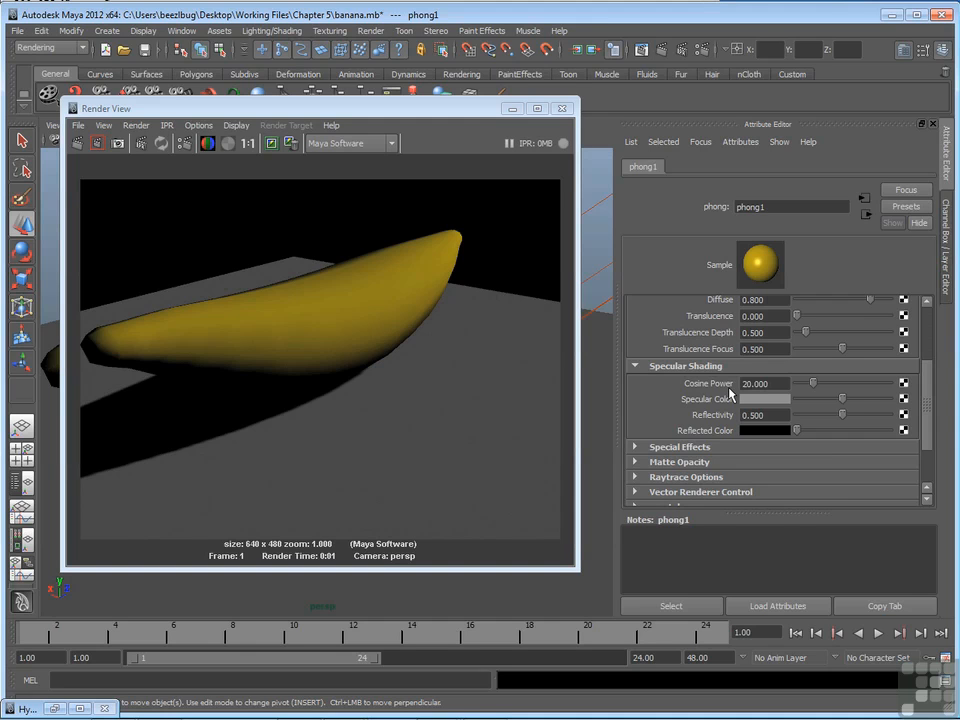
- Render the full banana image with phong1's Cosine Power at 100, and again at about 5.187
left_click_drag(813, 383, 895, 385)
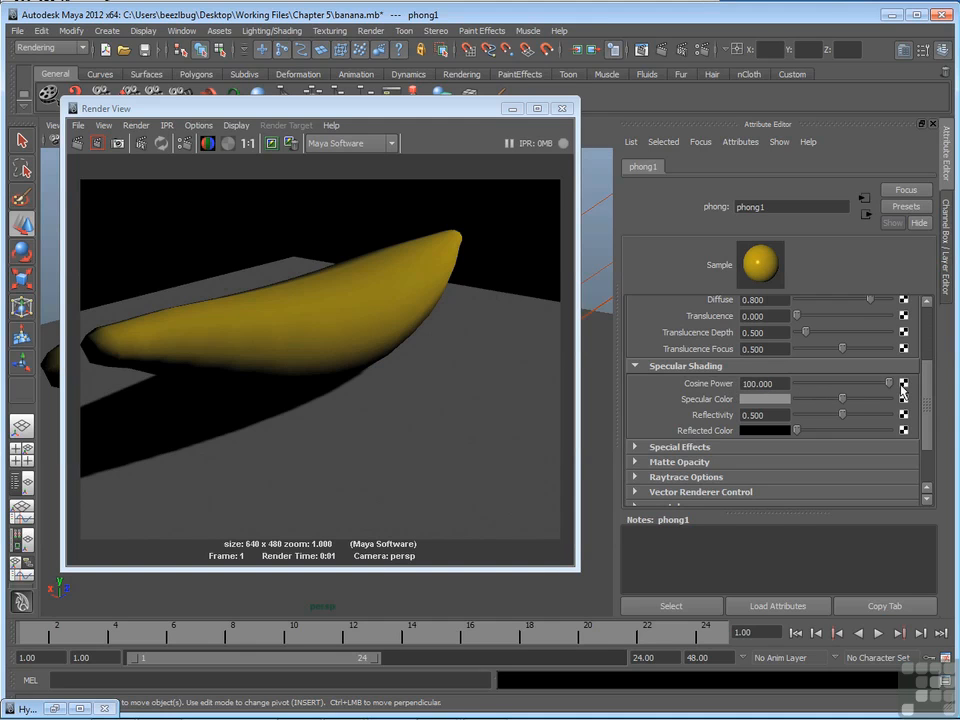
left_click(78, 143)
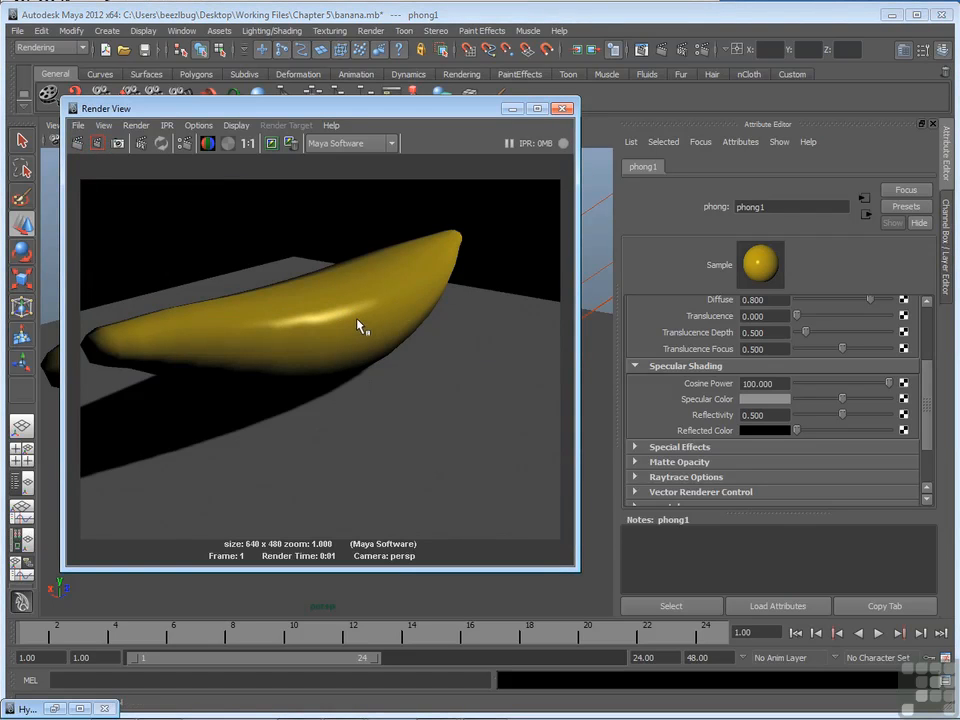
left_click_drag(890, 384, 801, 387)
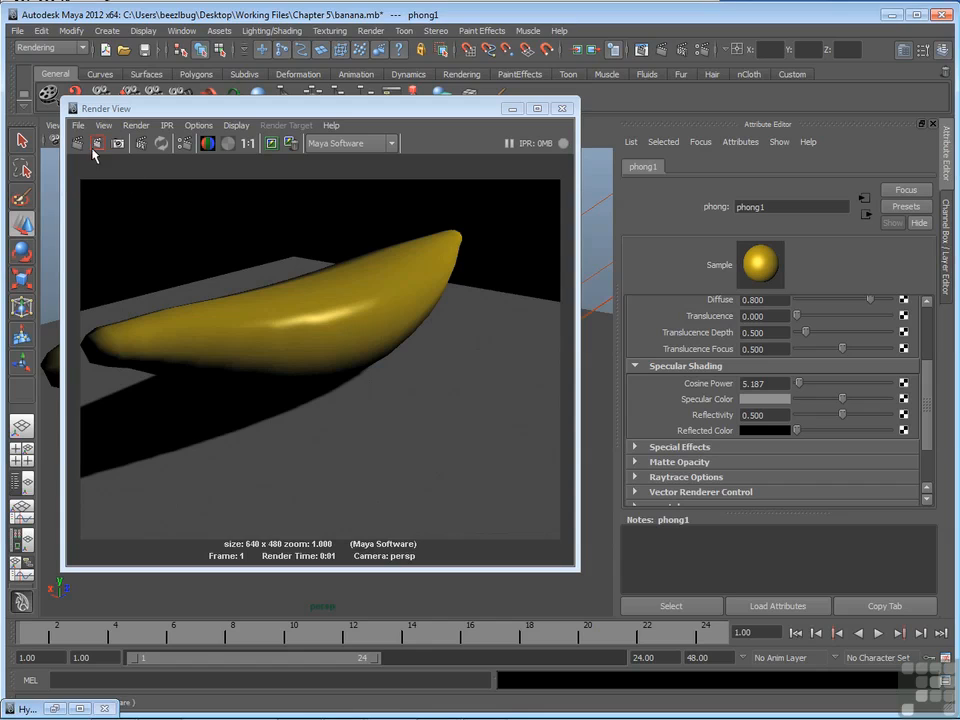
left_click(78, 143)
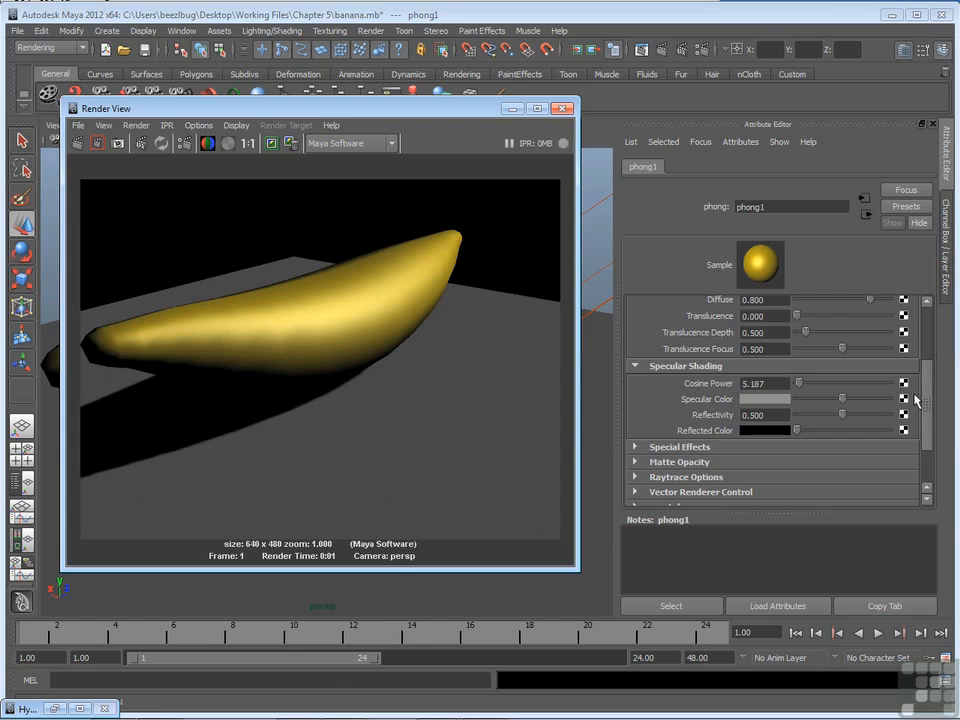
- Change the banana material's type to Phong E and bring its Specular Shading attributes into view
left_click_drag(927, 403, 932, 350)
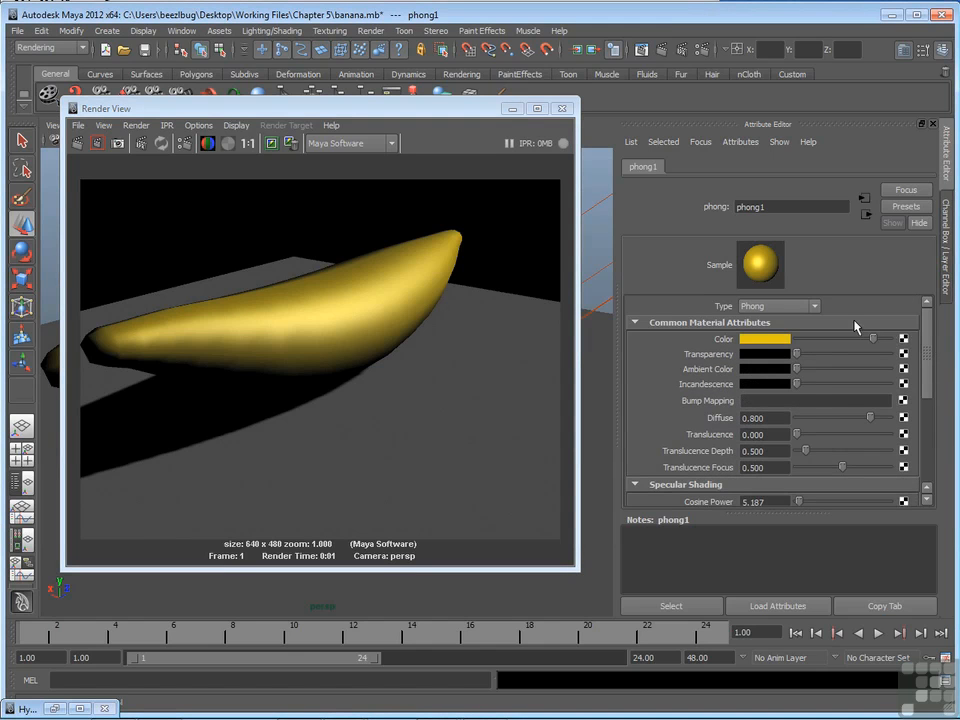
left_click(815, 306)
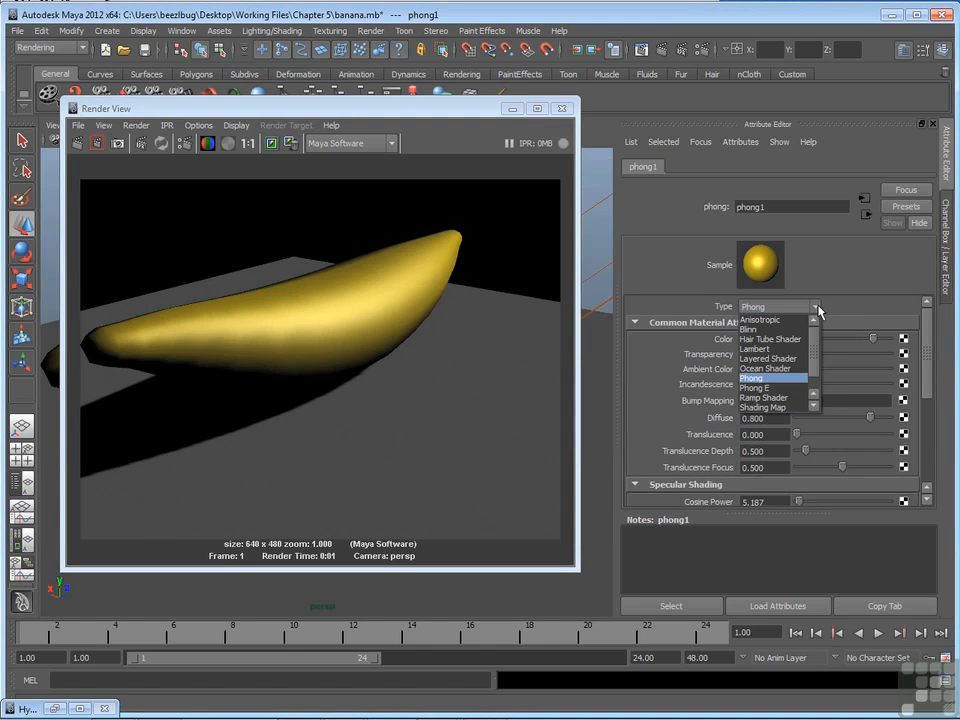
left_click(783, 390)
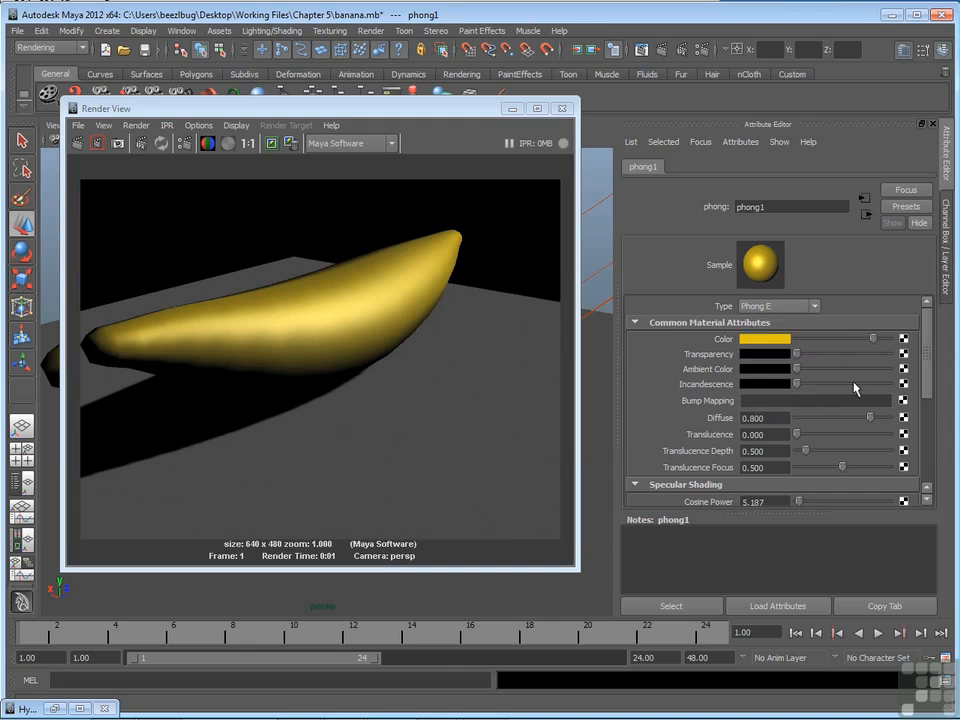
scroll(937, 424, "down", 3)
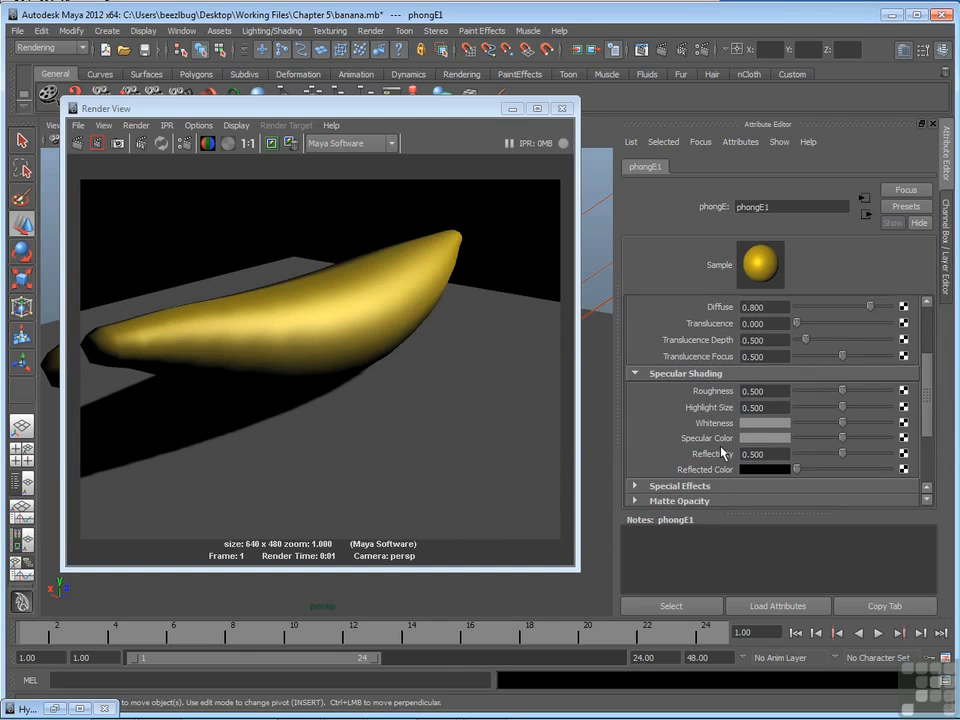
- Set phongE1's Highlight Size to about 0.894 and Whiteness to orange-red with saturation about 0.848, and render the banana
mouse_move(848, 410)
left_mouse_down()
mouse_move(821, 407)
mouse_move(867, 409)
left_mouse_up()
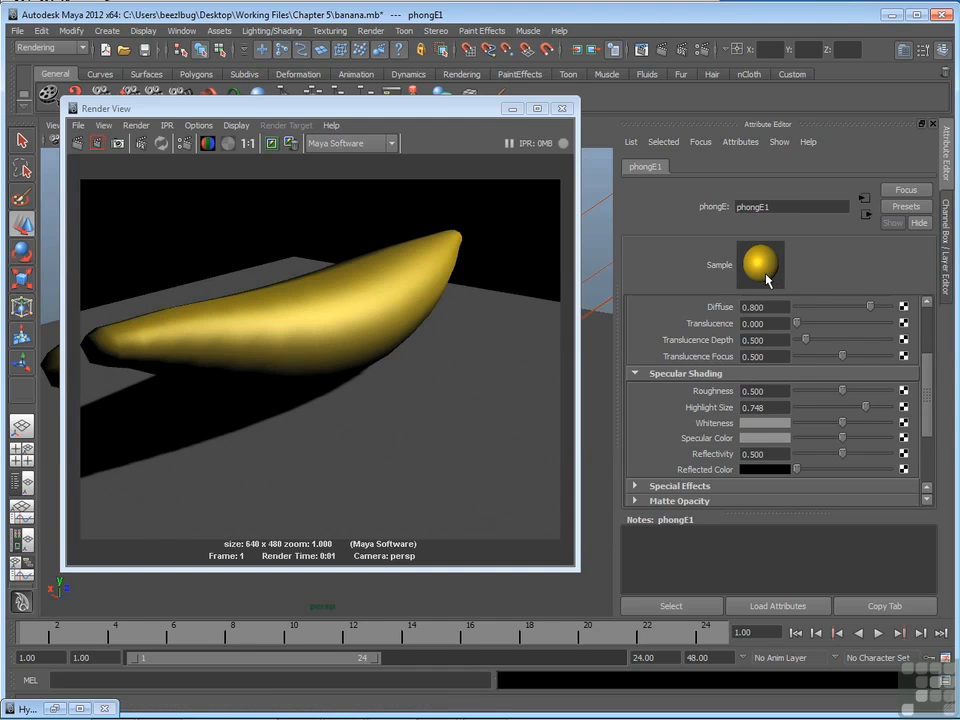
left_click_drag(806, 410, 886, 425)
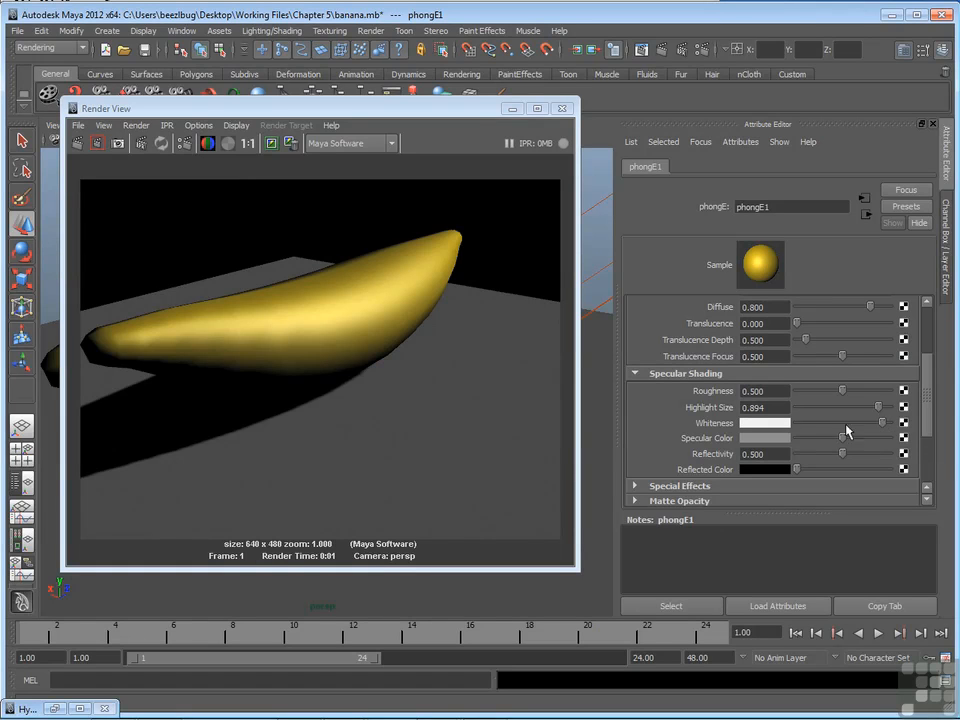
left_click(763, 422)
left_click_drag(765, 453, 793, 452)
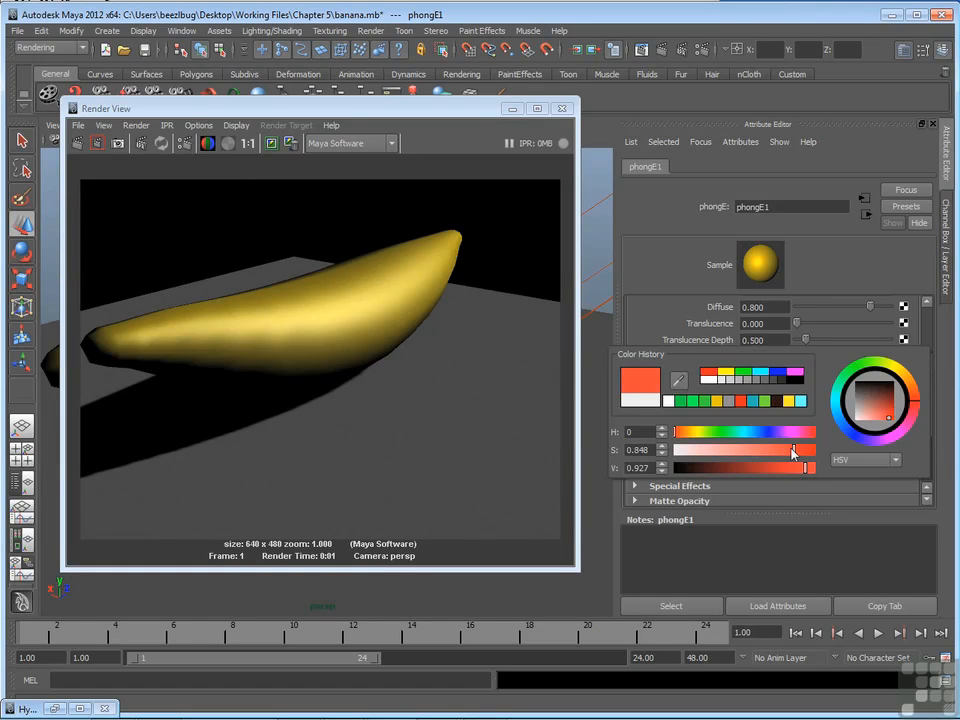
left_click(95, 145)
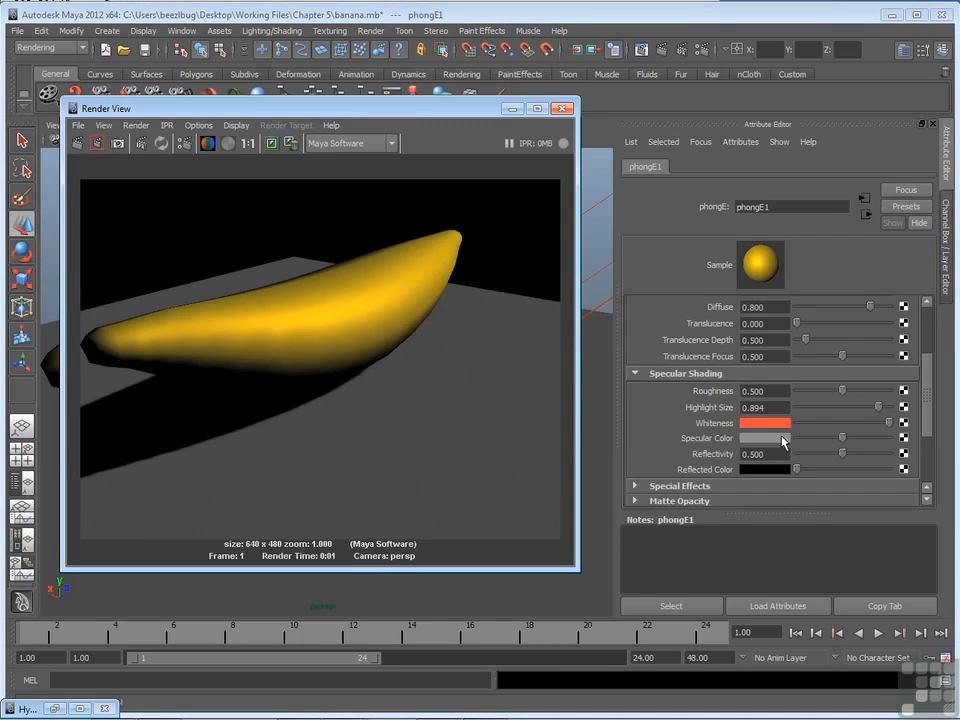
- Set phongE1's Specular Color to bright green with hue about 127 and full saturation, and render the full image
left_click(780, 440)
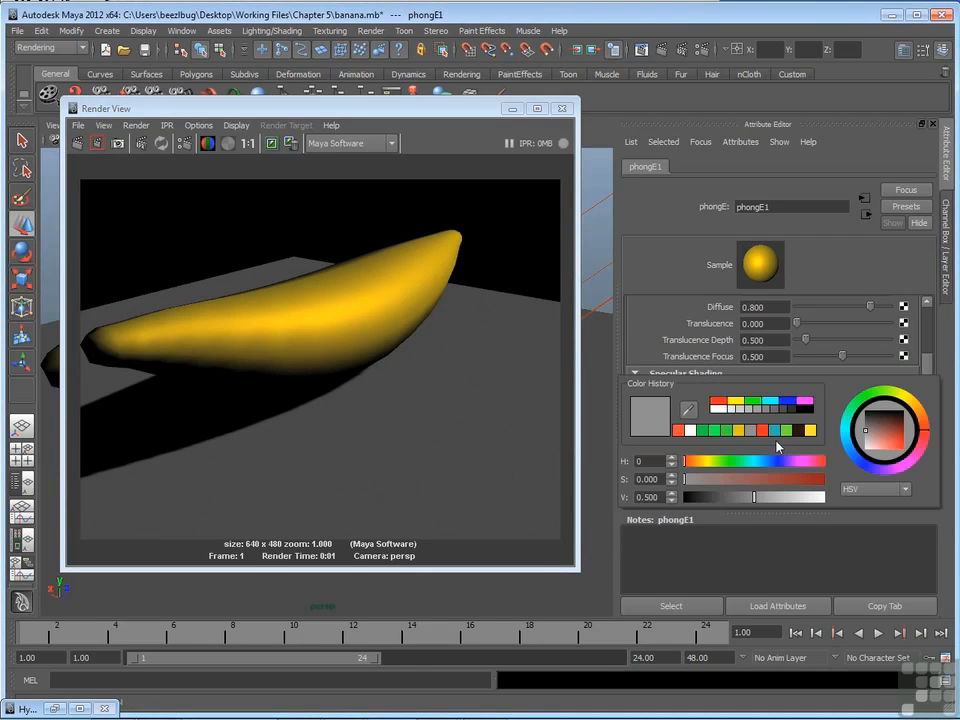
left_click_drag(720, 462, 825, 482)
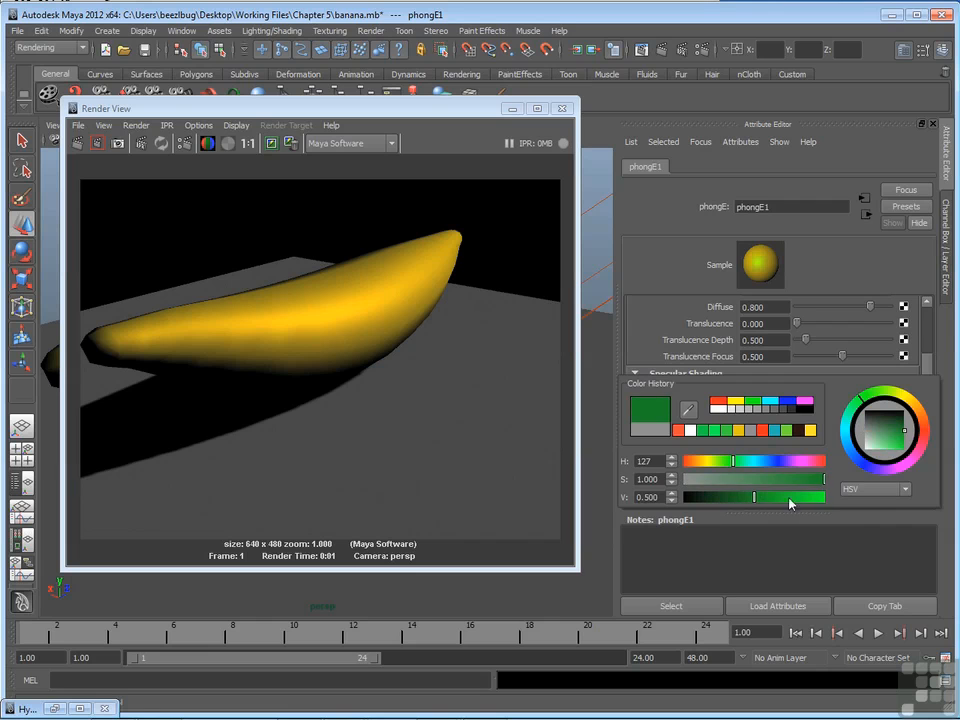
left_click_drag(900, 434, 908, 454)
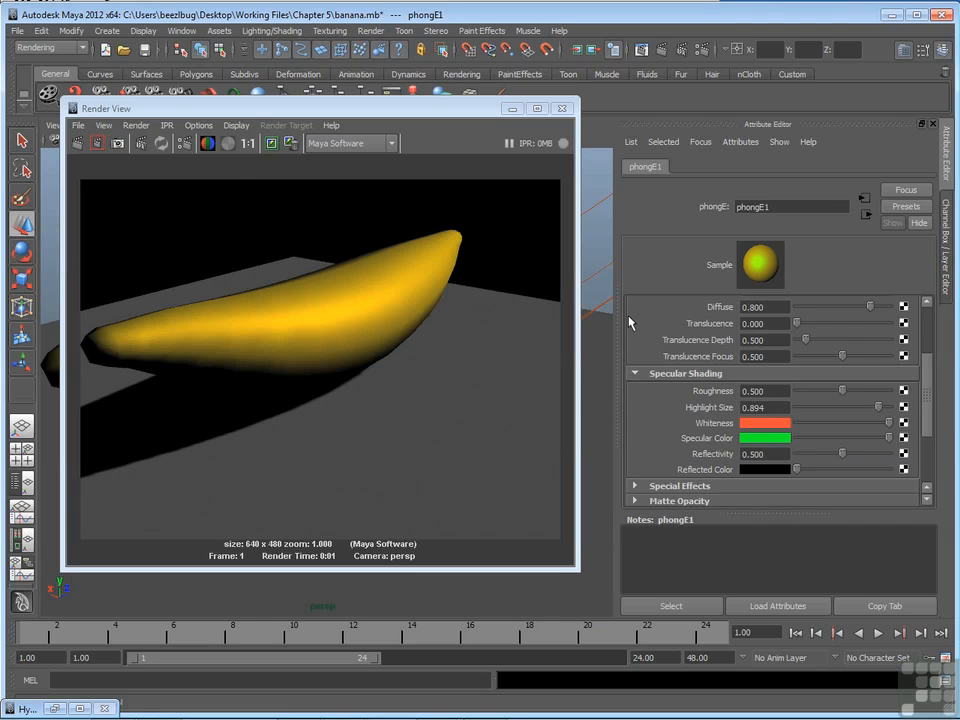
left_click(79, 144)
- Render the full image with phongE1's Highlight Size at about 0.268, and render the region and full image at about 0.138
left_click_drag(878, 407, 821, 410)
left_click(77, 144)
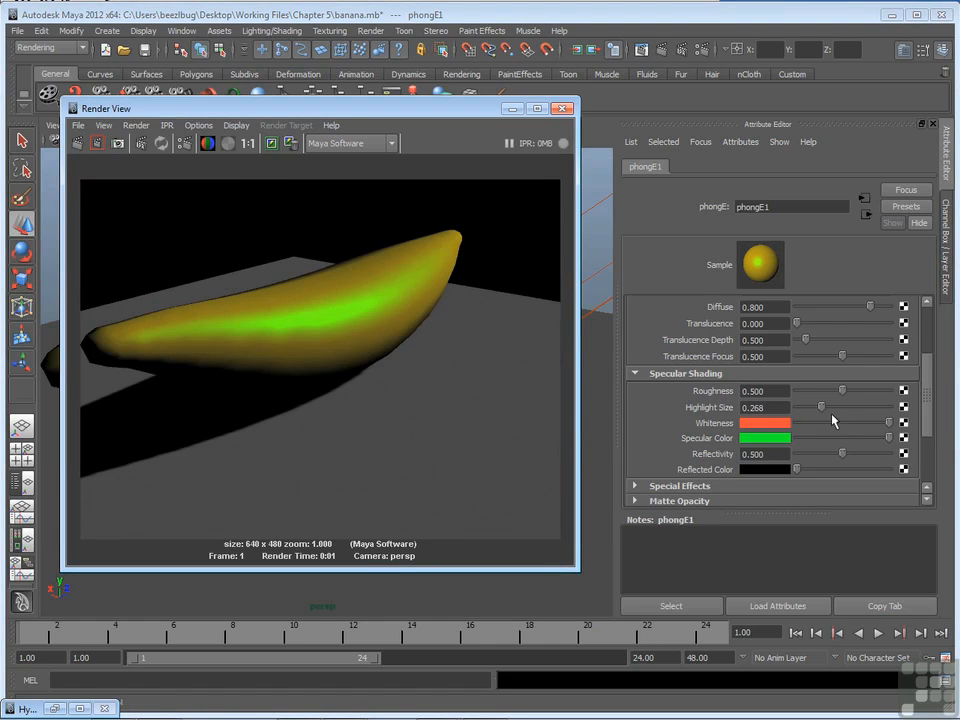
left_click_drag(822, 409, 810, 408)
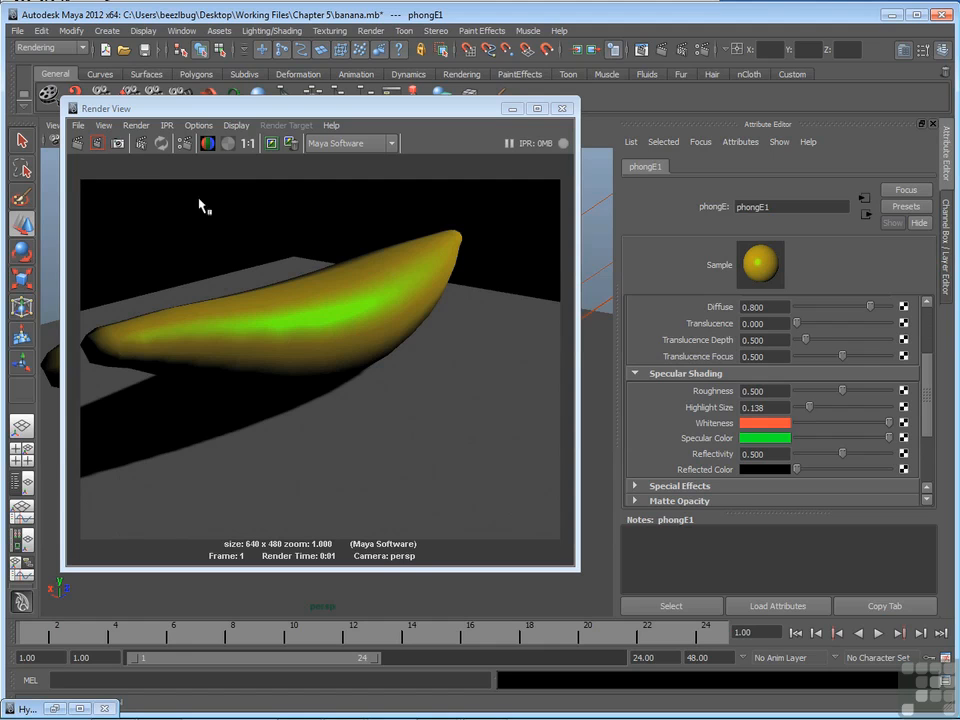
left_click(97, 144)
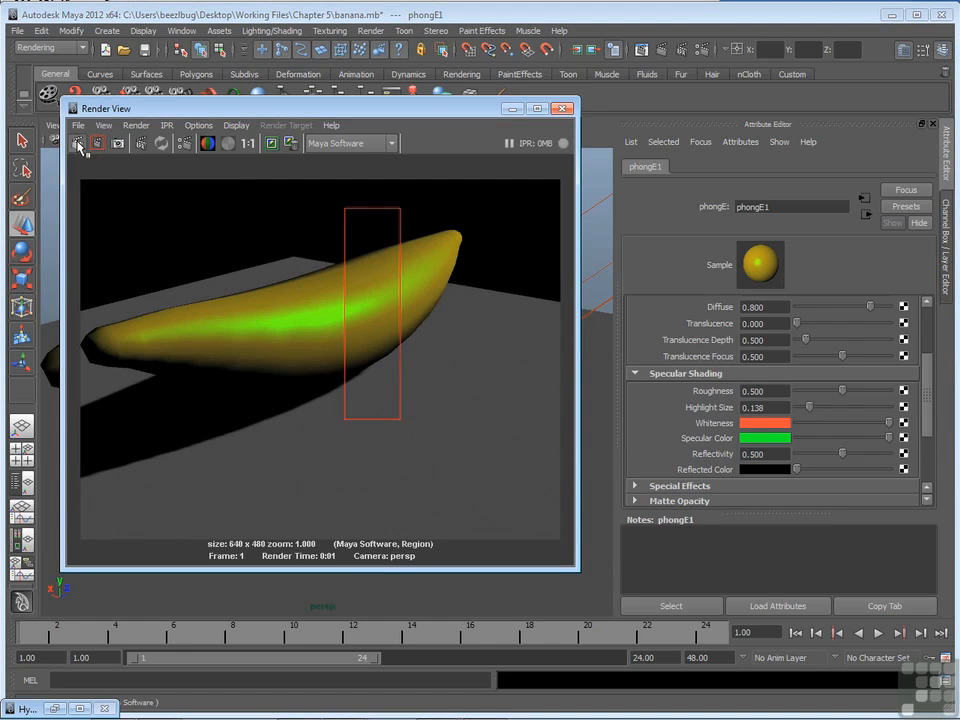
left_click(78, 143)
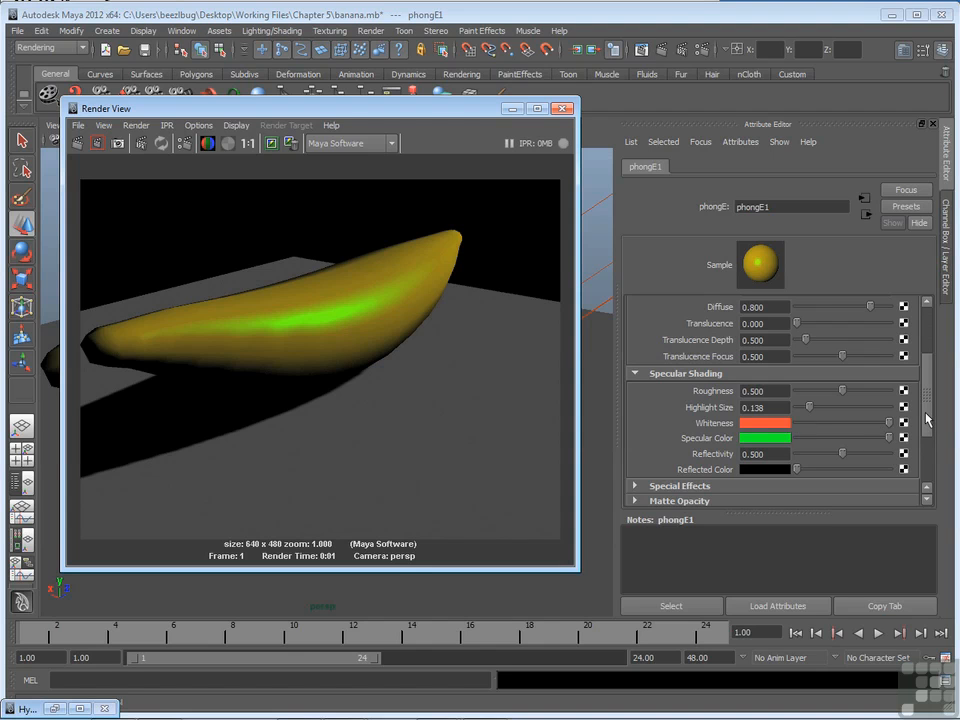
- Change the banana material's type to Anisotropic and bring its Specular Shading attributes into view
left_click_drag(928, 420, 930, 358)
left_click(814, 309)
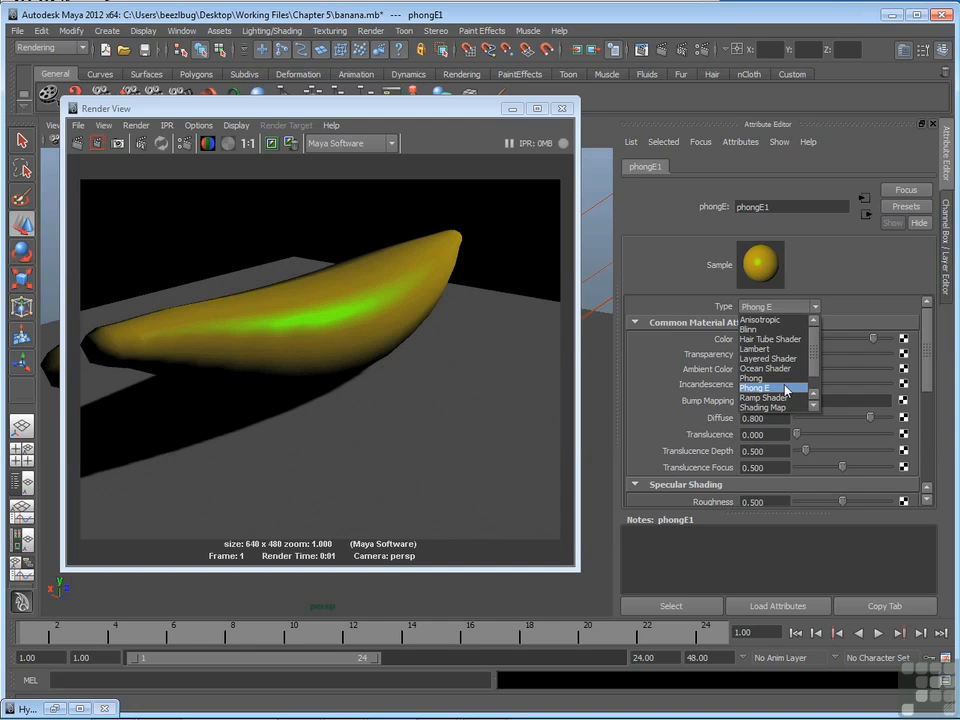
left_click(790, 320)
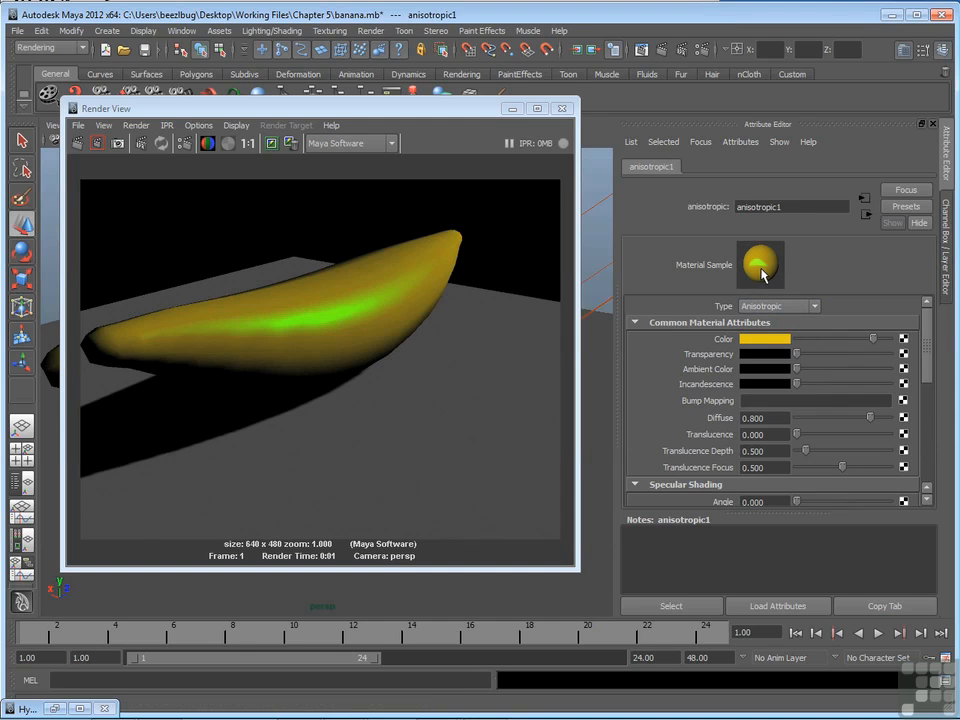
left_click_drag(925, 359, 926, 418)
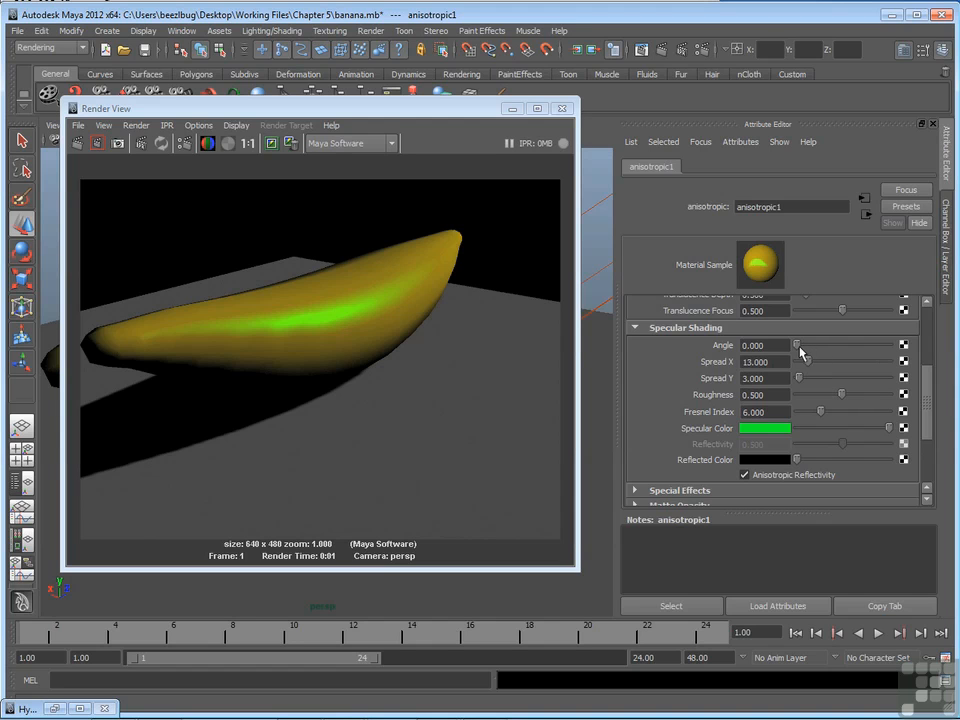
- Set anisotropic1's Angle to about 187.317 and render the full banana image
mouse_move(801, 350)
left_mouse_down()
mouse_move(820, 351)
mouse_move(797, 358)
mouse_move(814, 357)
left_mouse_up()
left_click_drag(814, 345, 847, 350)
left_click(78, 144)
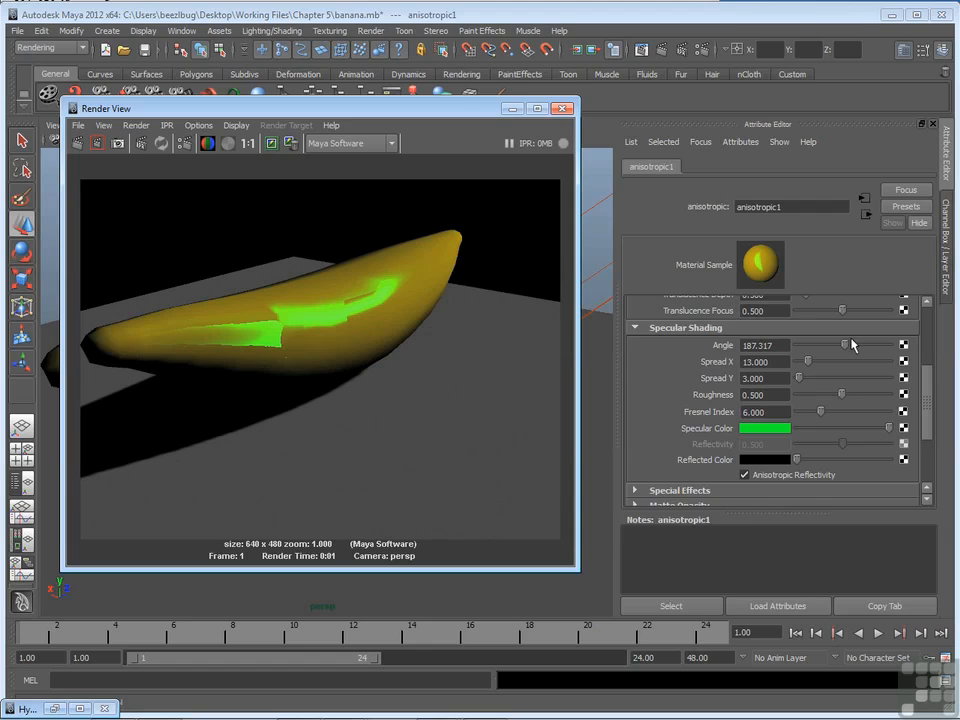
- Set anisotropic1's Spread X to about 47.207 and Spread Y to about 1.724, and render the full image
left_click_drag(807, 362, 798, 385)
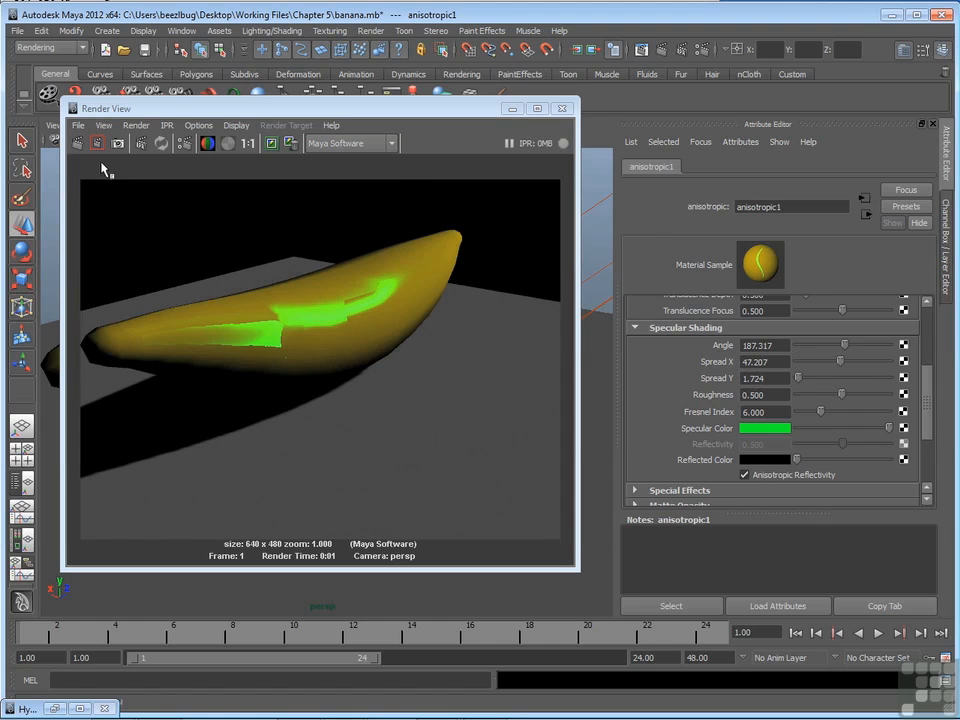
left_click(78, 143)
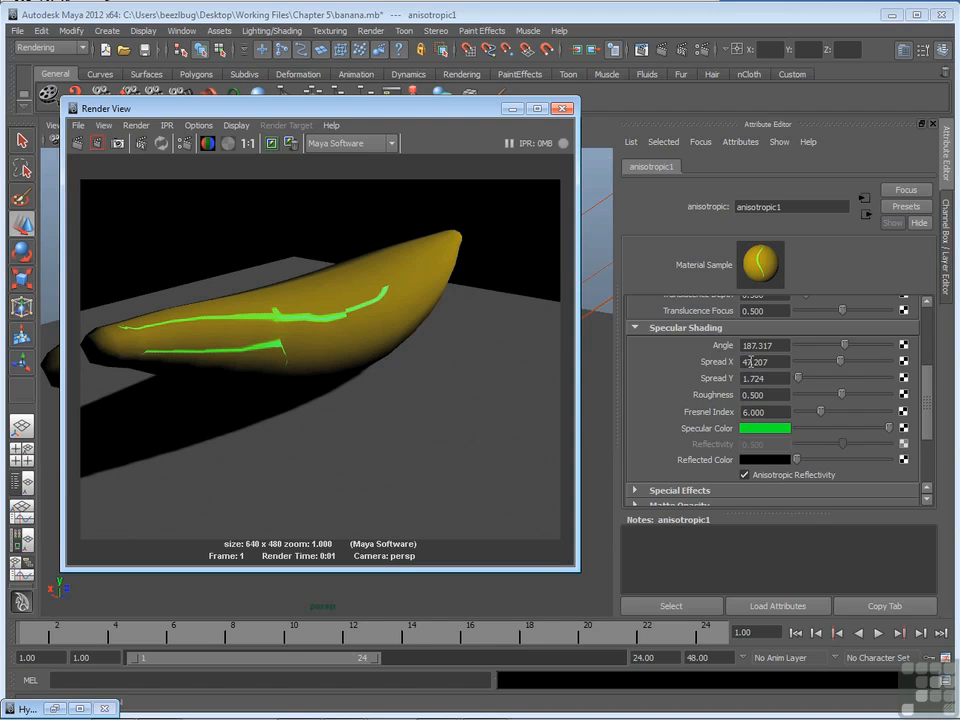
left_click_drag(928, 404, 926, 338)
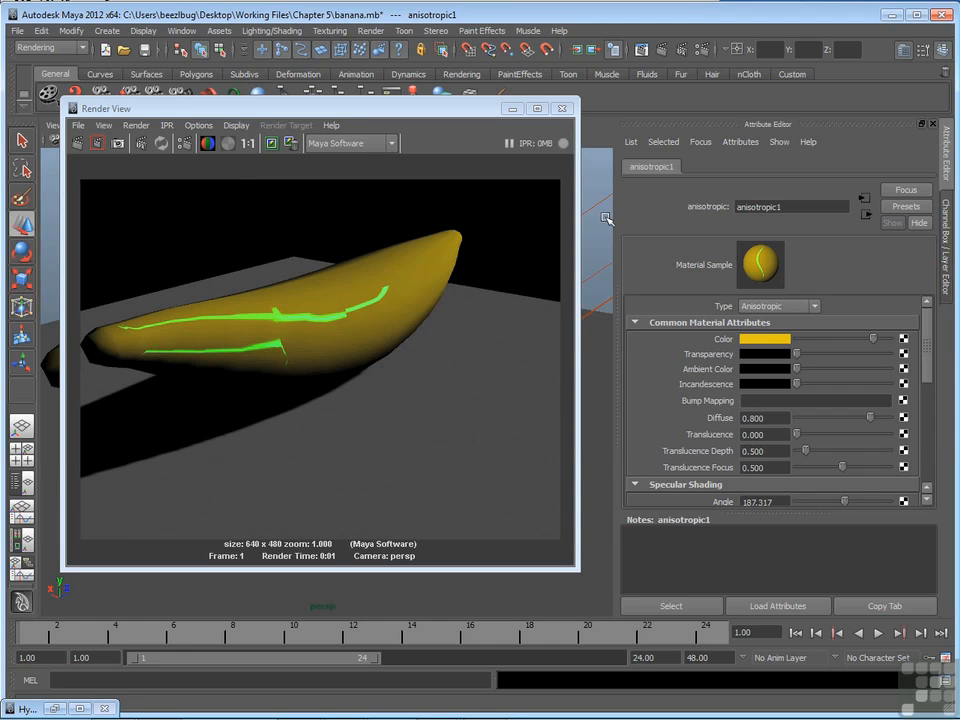
left_click_drag(927, 346, 928, 378)
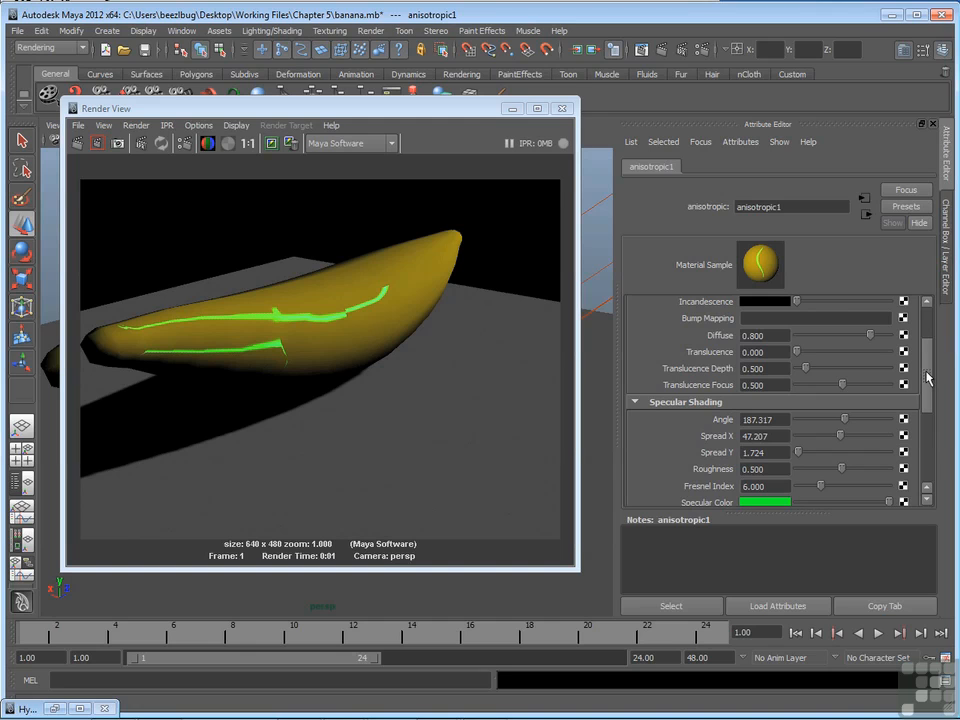